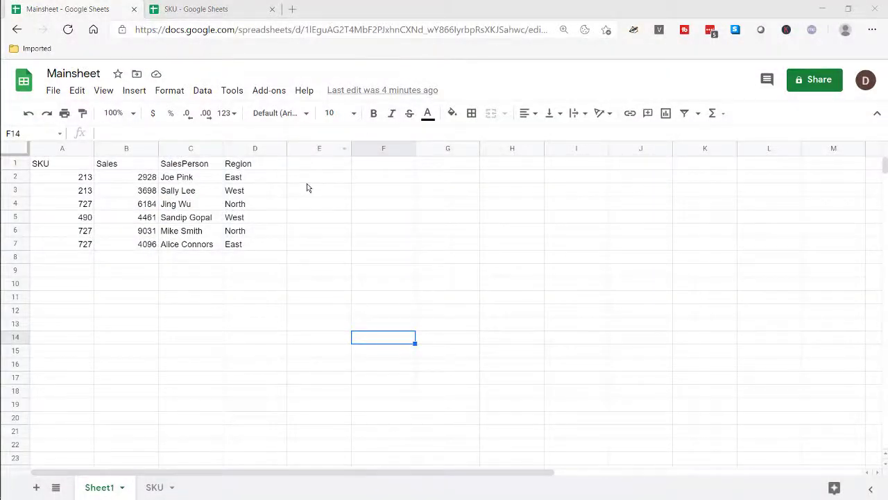
# - Check the SKU sheet's table, then start a VLOOKUP formula in cell E2
pyautogui.click(314, 180)
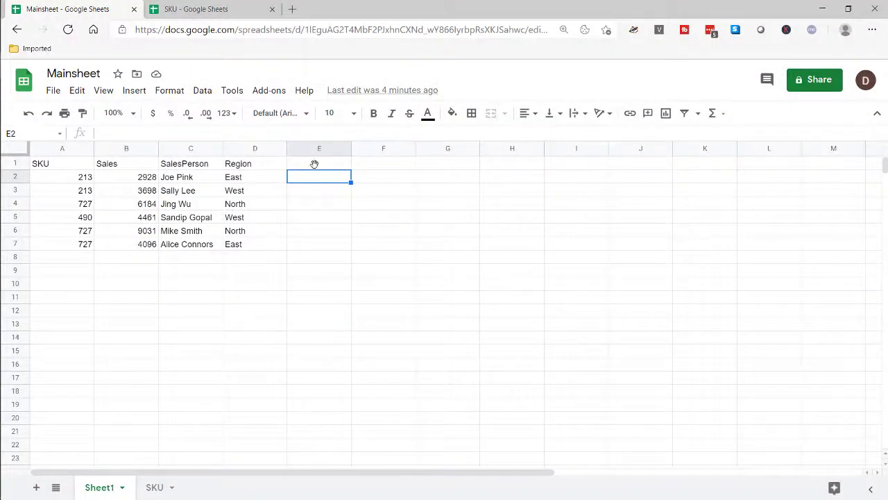
pyautogui.click(154, 487)
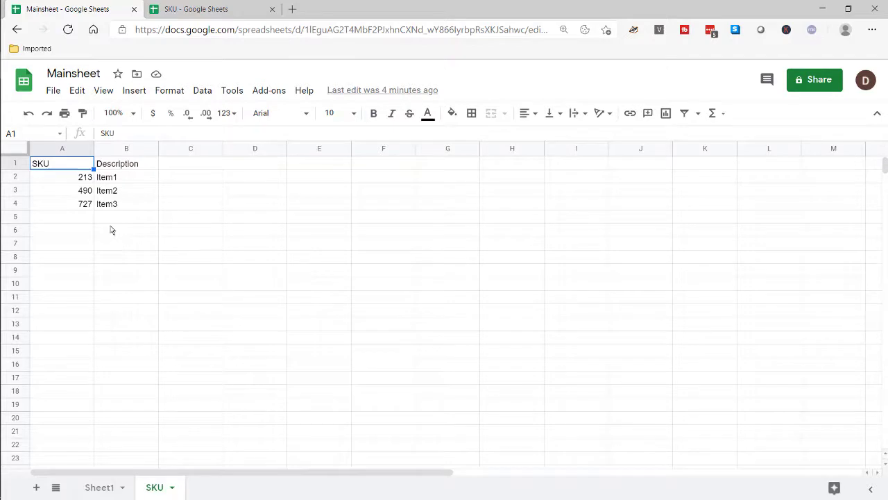
pyautogui.click(97, 488)
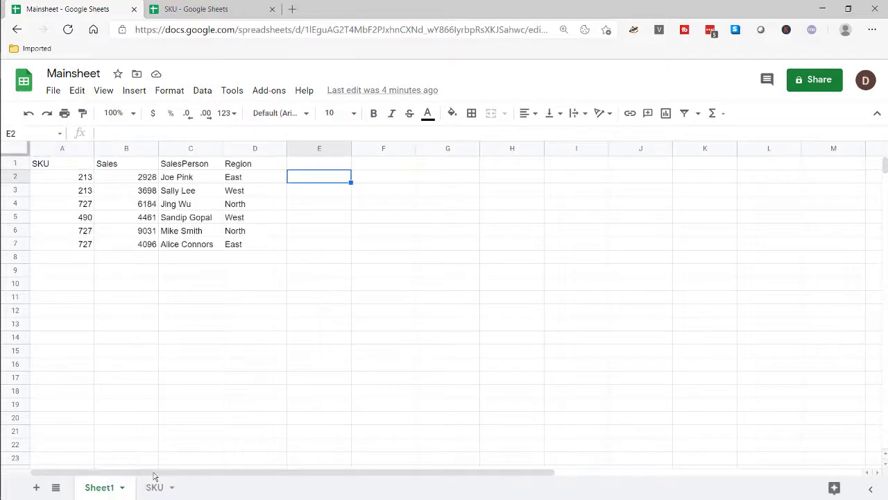
pyautogui.write('=vlookup(')
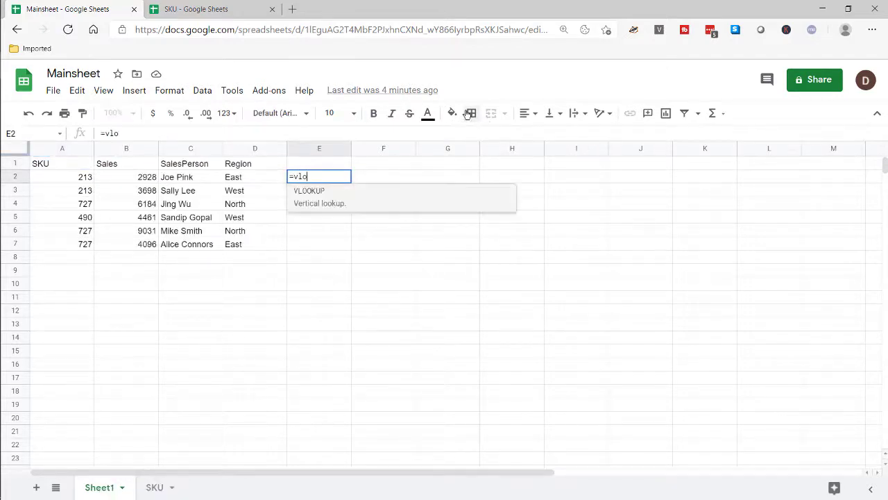
pyautogui.press('Tab')
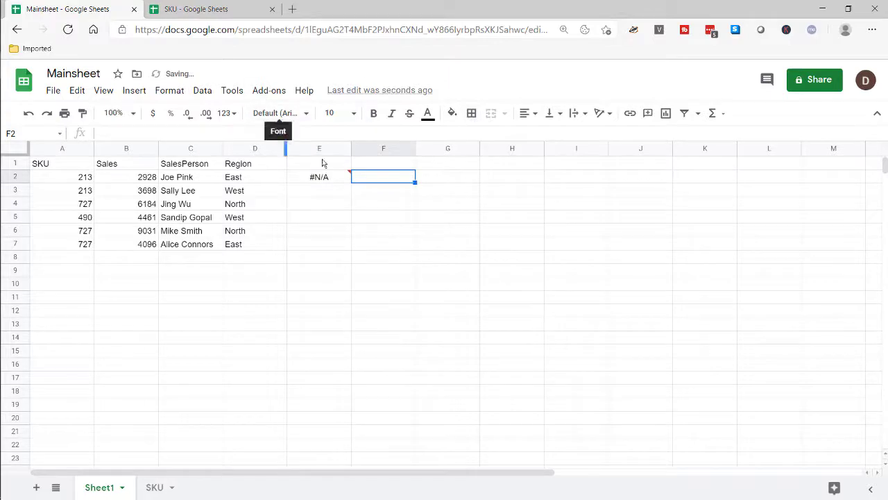
pyautogui.click(321, 177)
pyautogui.press('Return')
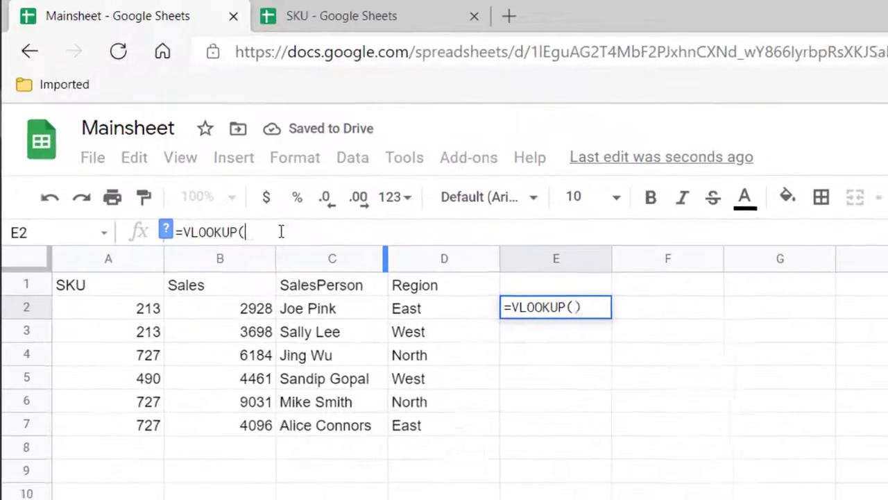
pyautogui.press('BackSpace')
# - Complete E2 as =VLOOKUP(A2,SKU!$A$1:$B$4,2,0) with an absolute table range
pyautogui.click(113, 319)
pyautogui.write(',')
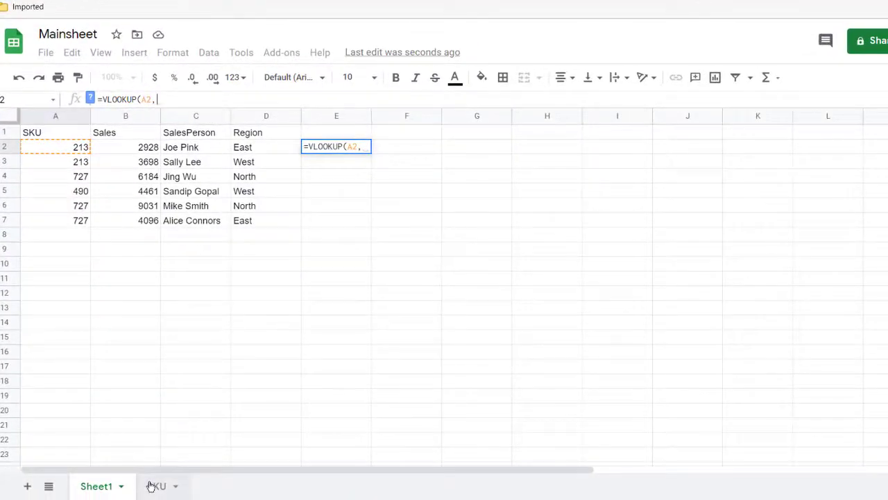
pyautogui.click(154, 486)
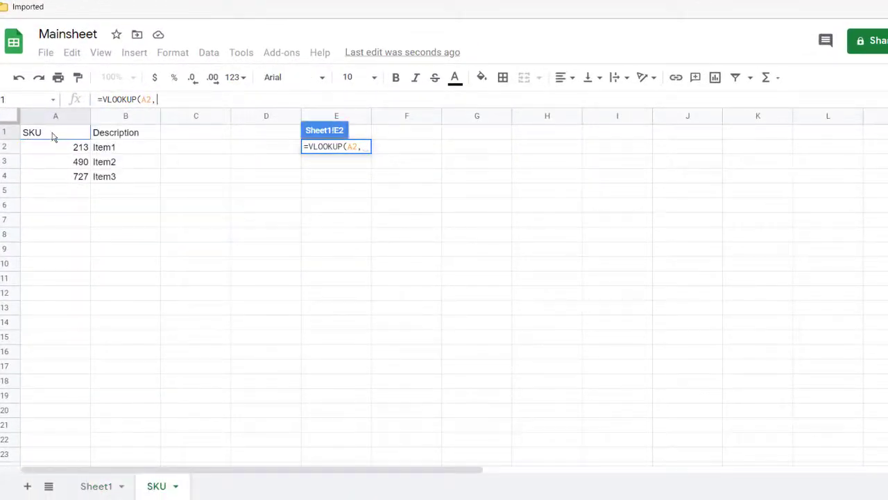
pyautogui.moveTo(52, 137); pyautogui.dragTo(118, 180)
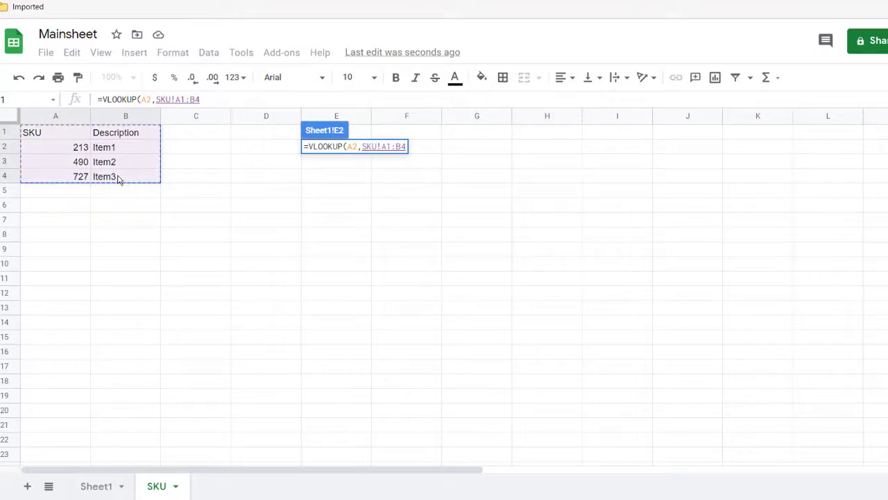
pyautogui.write(',')
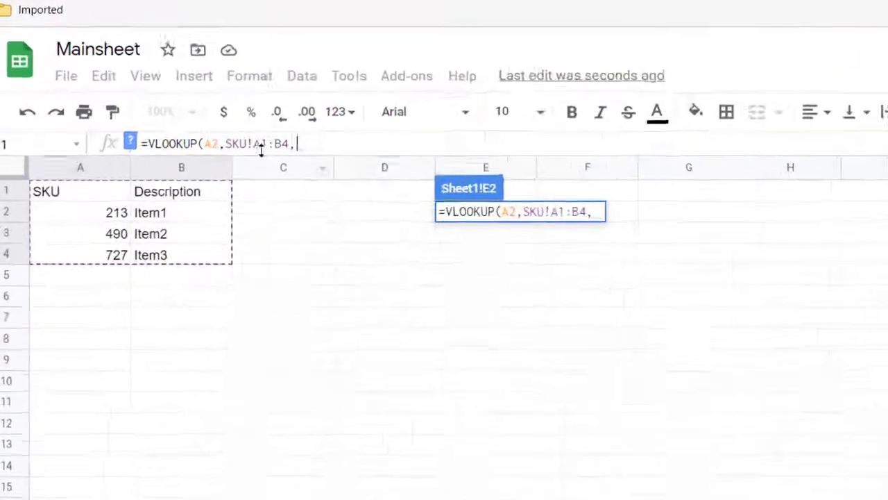
pyautogui.press('F4')
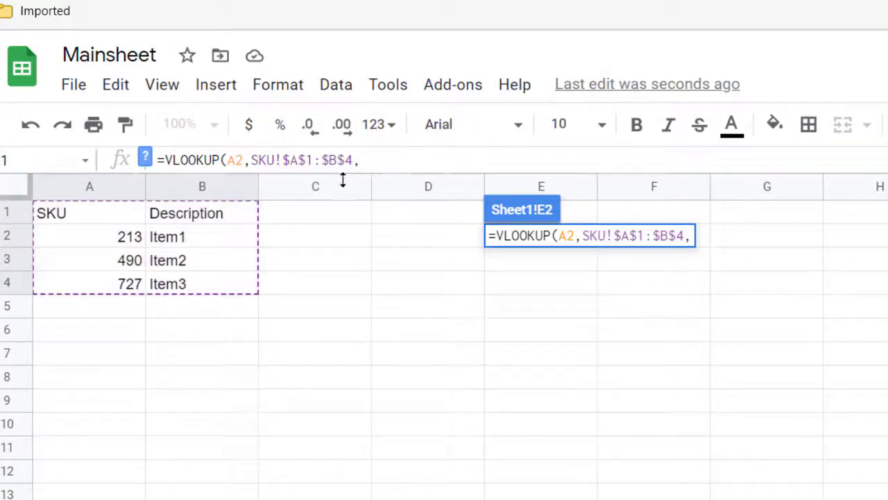
pyautogui.write('2,')
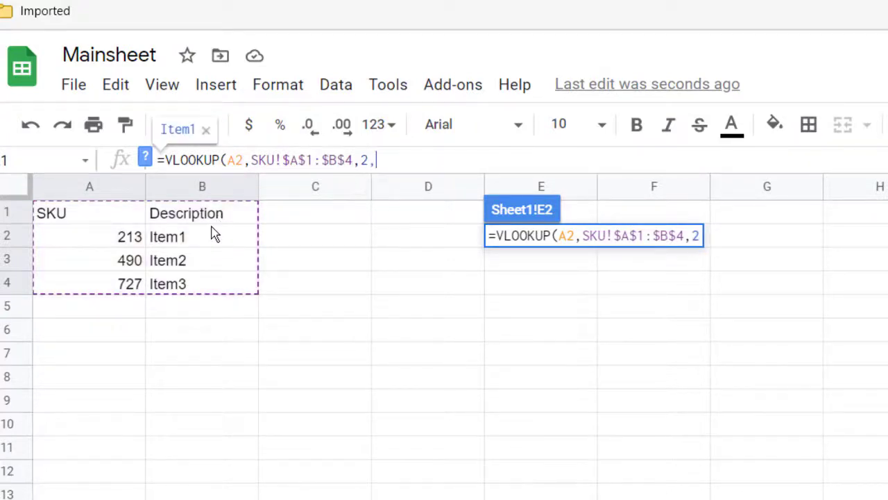
pyautogui.write('0)')
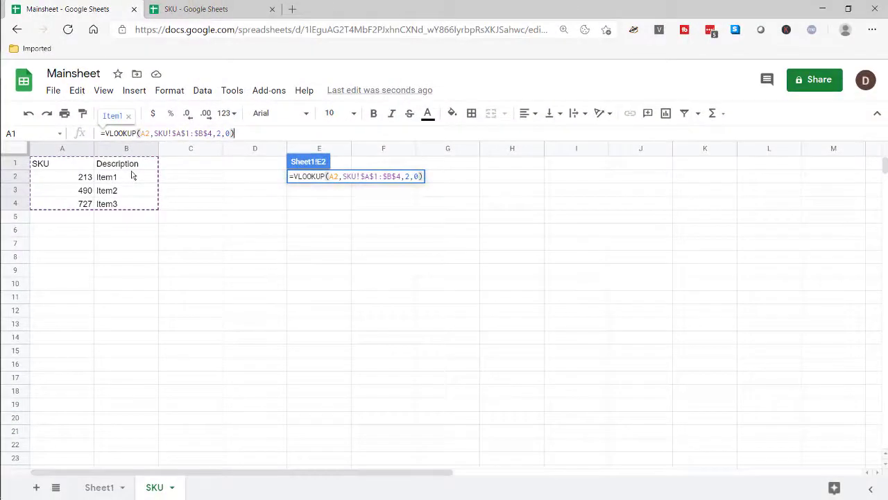
pyautogui.press('Return')
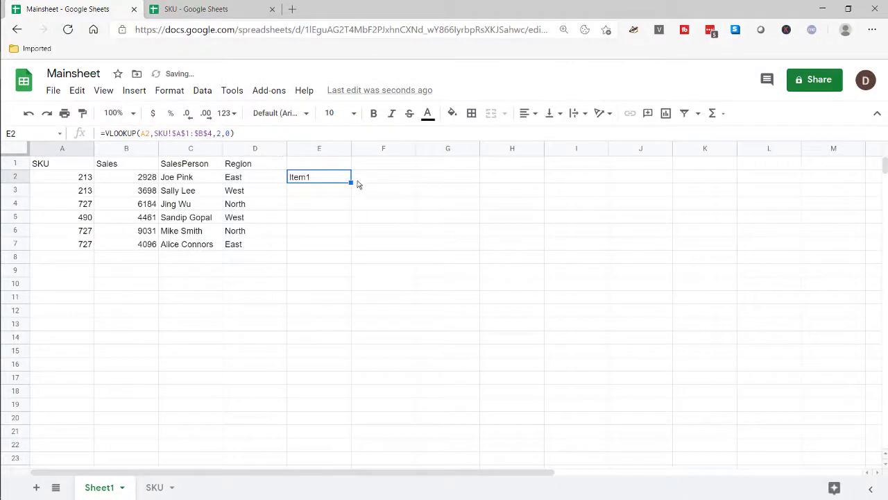
# - Fill the lookup down to E7, then clear E2:E7 so column E is empty
pyautogui.moveTo(351, 183); pyautogui.dragTo(341, 250)
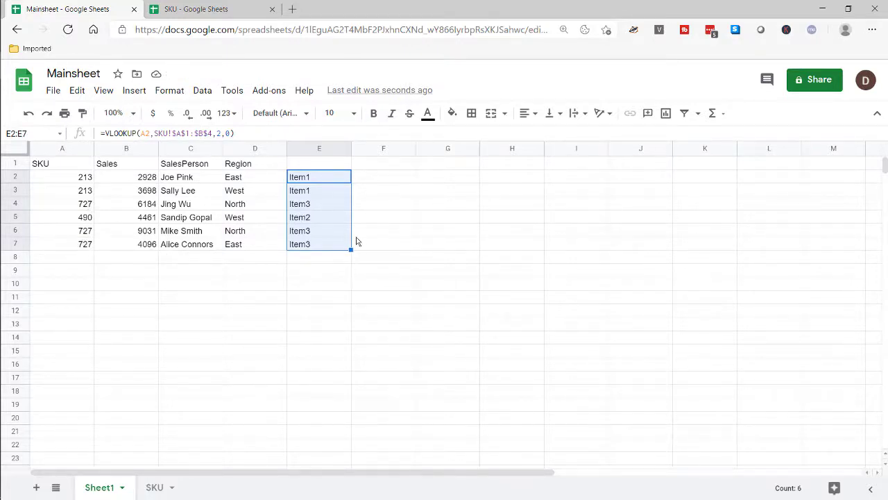
pyautogui.press('Delete')
pyautogui.click(328, 178)
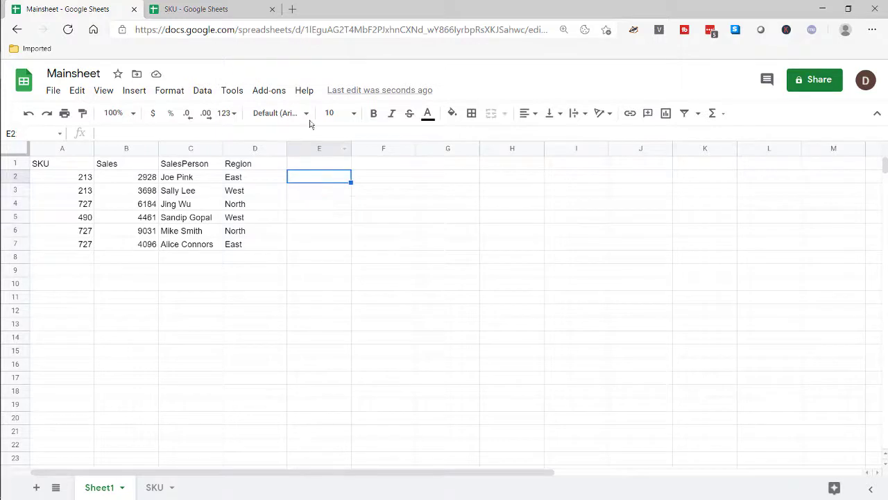
pyautogui.click(201, 9)
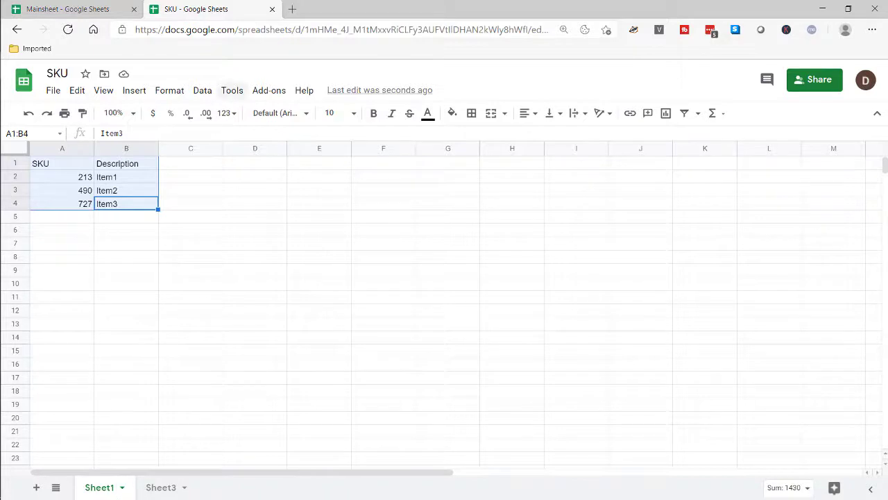
pyautogui.click(70, 8)
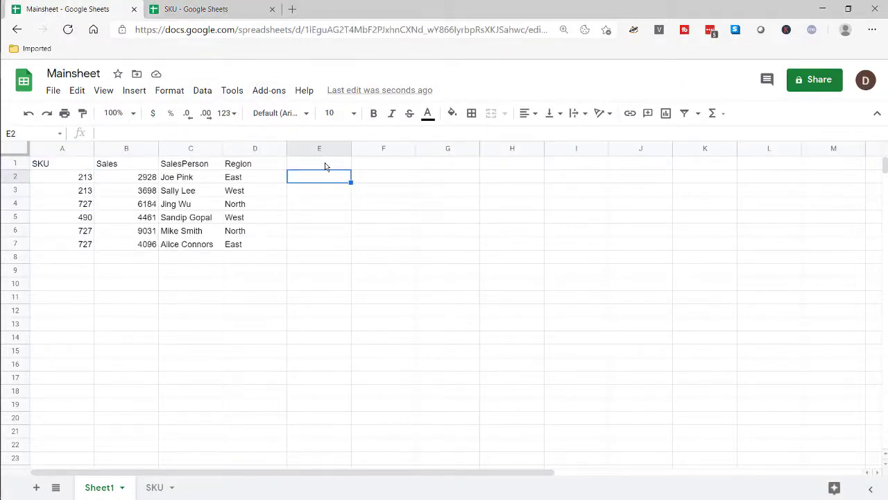
pyautogui.write('=vloo')
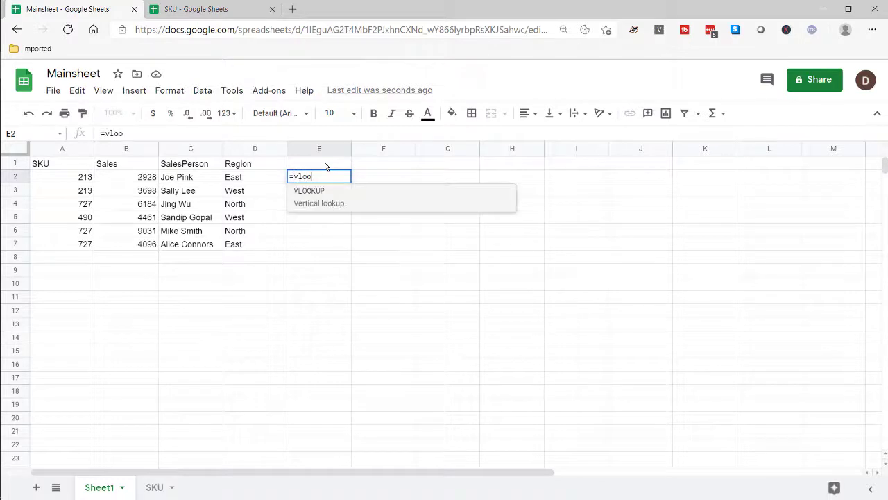
pyautogui.write('ku')
pyautogui.press('Tab')
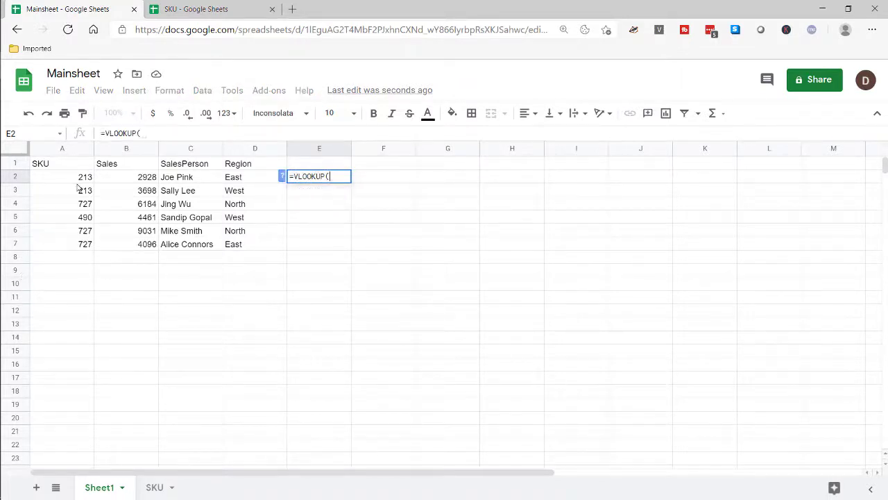
pyautogui.click(72, 178)
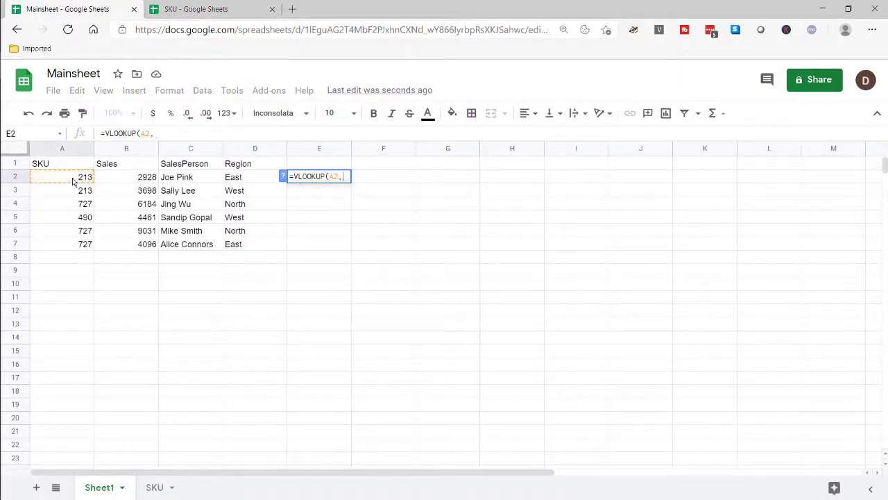
pyautogui.write(',')
pyautogui.click(202, 10)
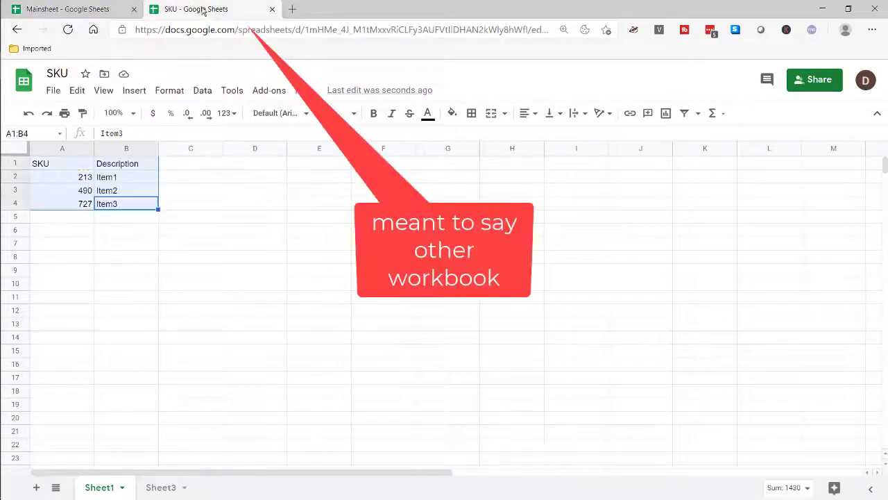
pyautogui.click(122, 202)
pyautogui.moveTo(123, 203); pyautogui.dragTo(76, 167)
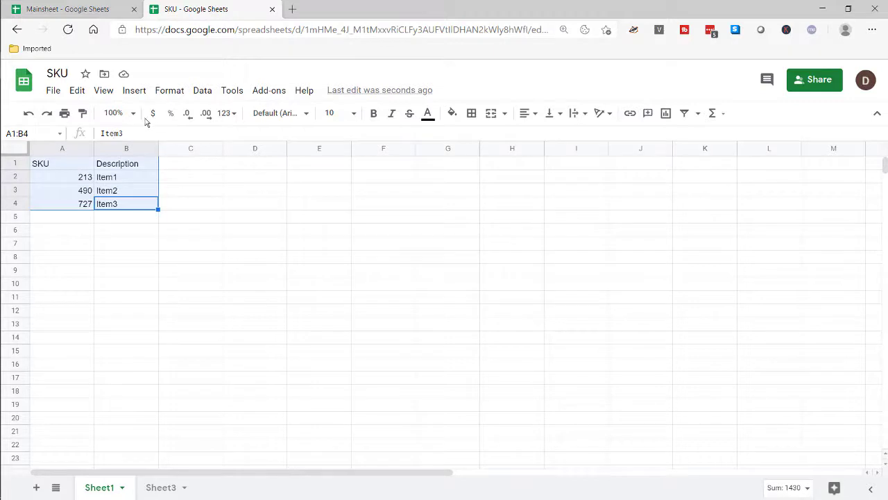
pyautogui.click(105, 10)
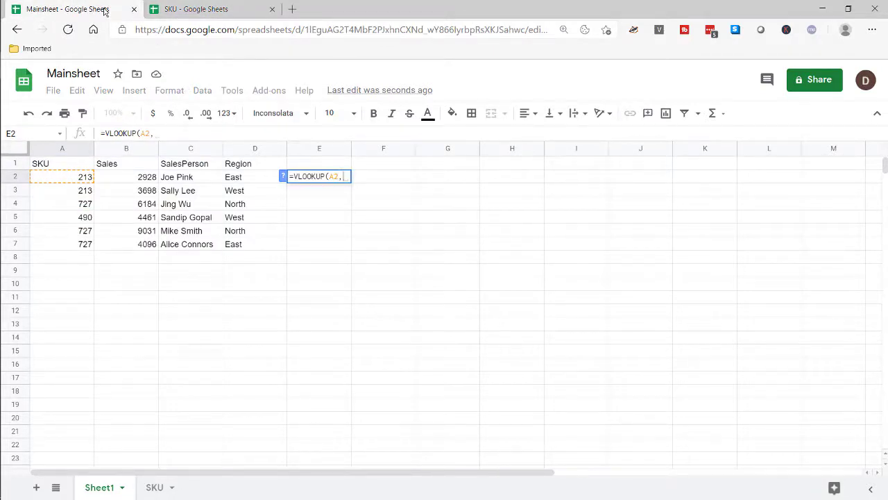
pyautogui.press('Escape')
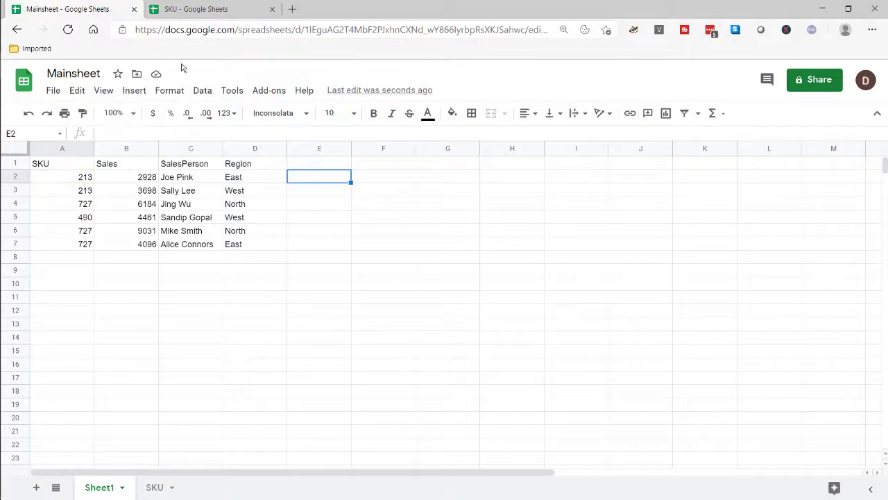
# - Store 'IMPORTRANGE(' as plain text in G10 without the leading equals sign, then view the SKU workbook
pyautogui.click(438, 287)
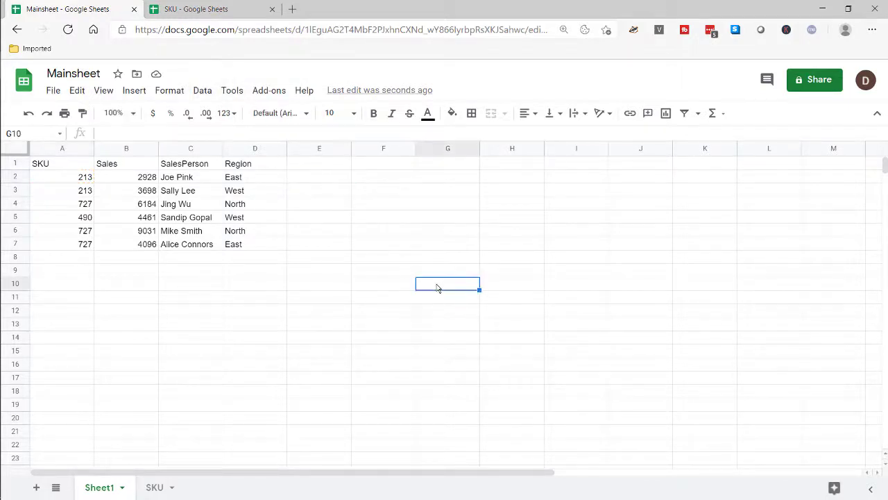
pyautogui.write('=imp')
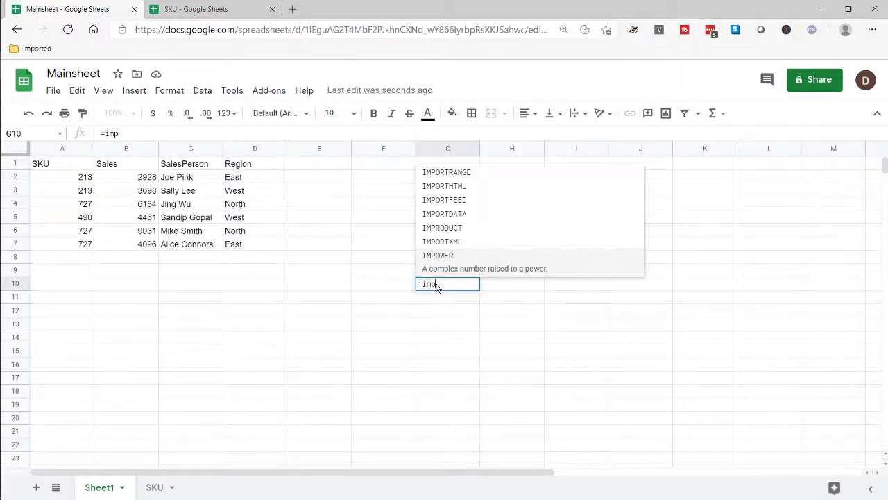
pyautogui.write('u')
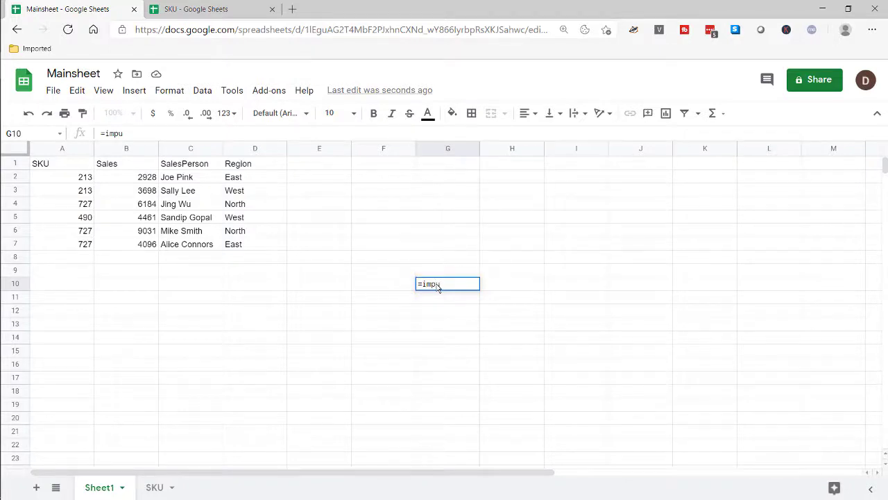
pyautogui.press('BackSpace')
pyautogui.write('ort')
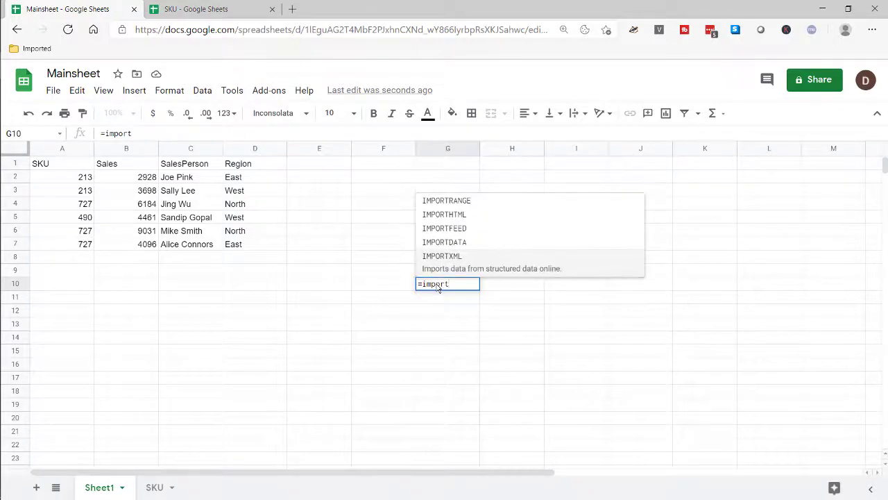
pyautogui.click(452, 202)
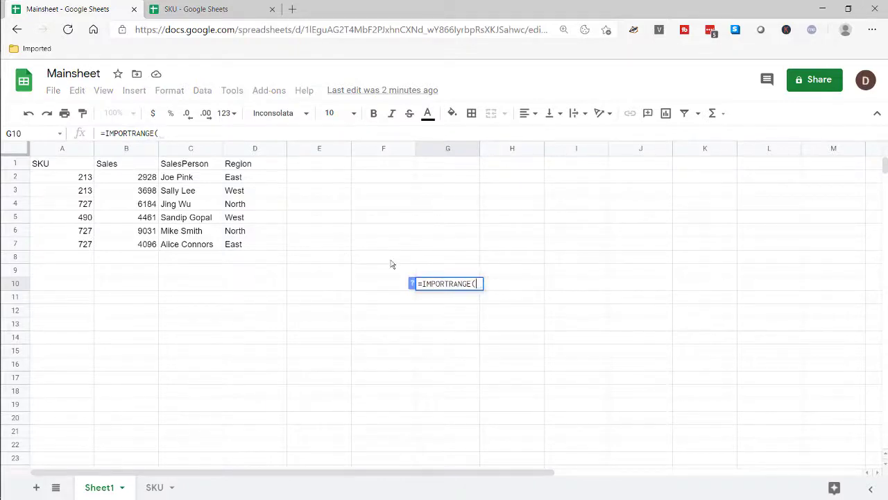
pyautogui.click(410, 283)
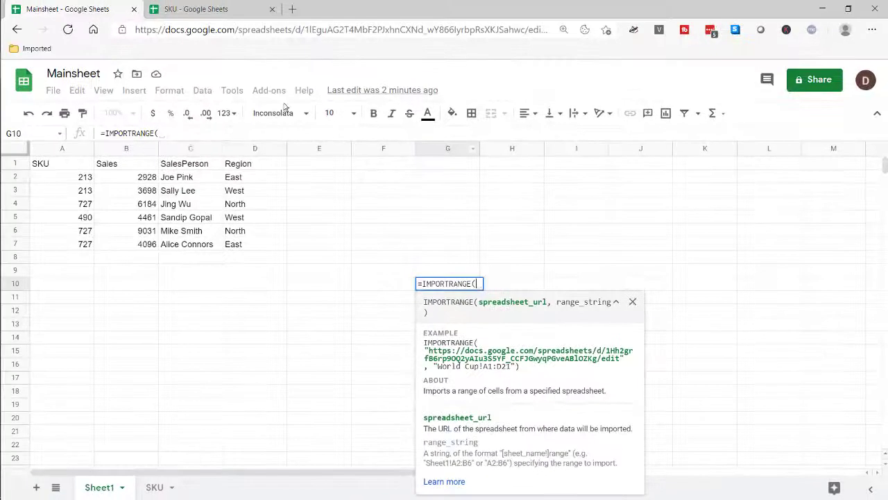
pyautogui.click(106, 133)
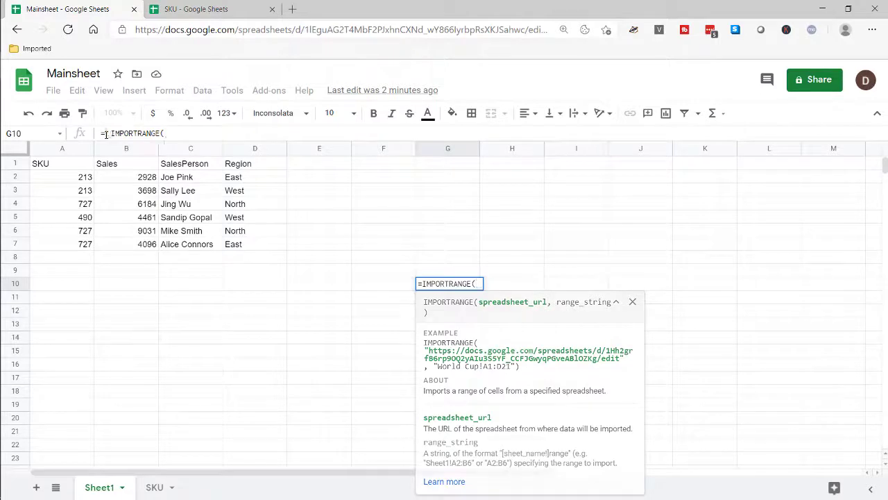
pyautogui.press('BackSpace')
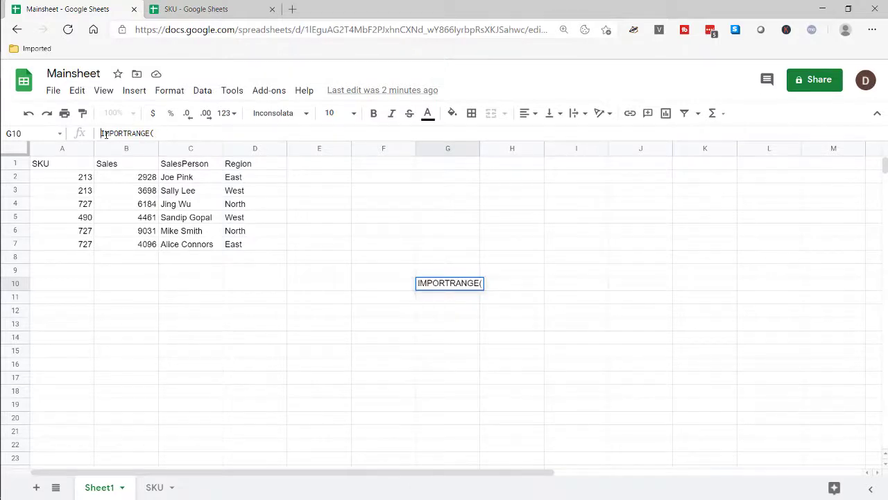
pyautogui.press('Return')
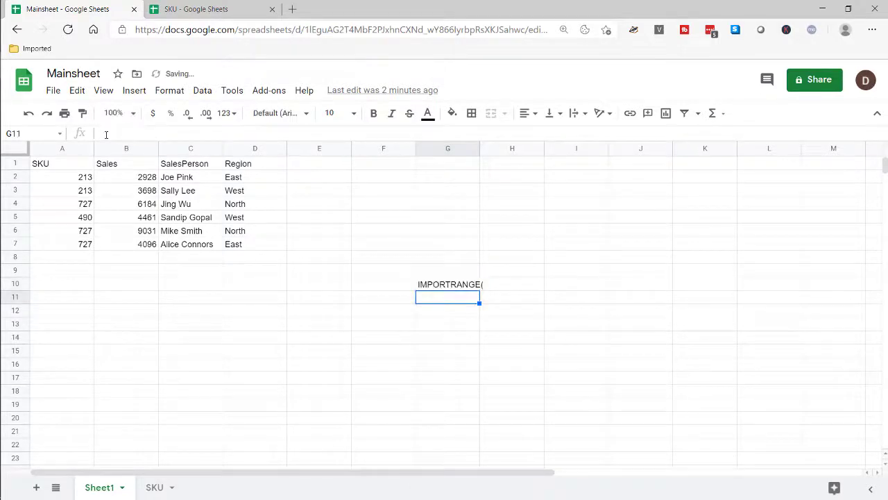
pyautogui.click(222, 9)
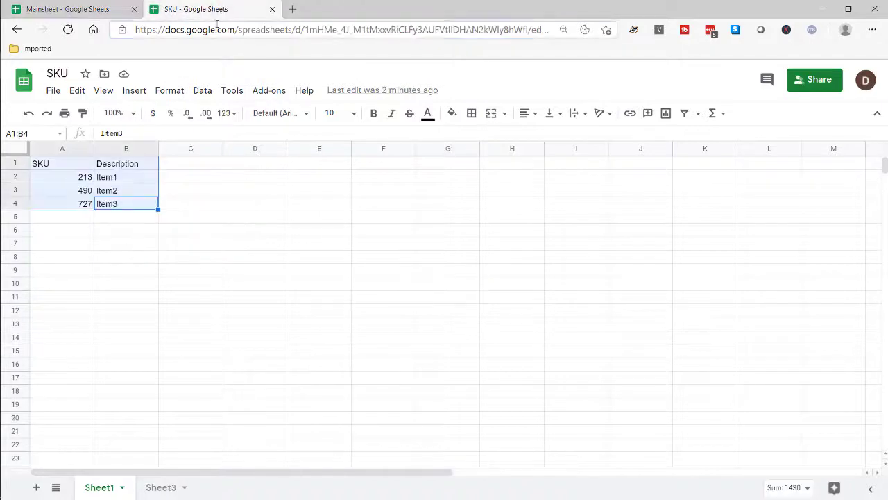
# - Copy the SKU workbook's URL and paste it into Mainsheet cell G8
pyautogui.click(217, 26)
pyautogui.hotkey('ctrl', 'c')
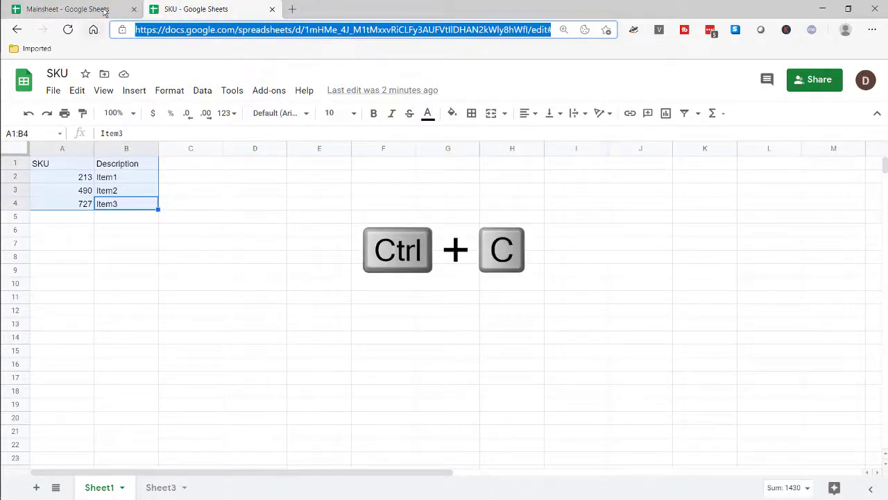
pyautogui.click(104, 9)
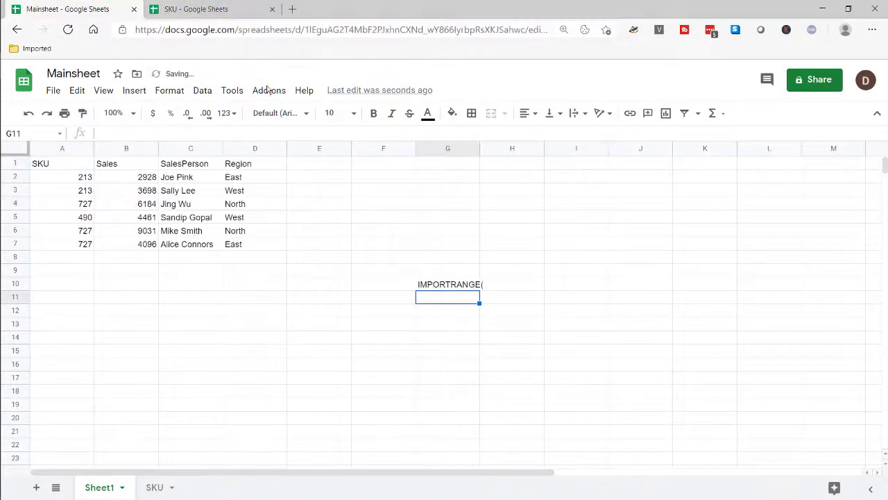
pyautogui.click(442, 257)
pyautogui.hotkey('ctrl', 'v')
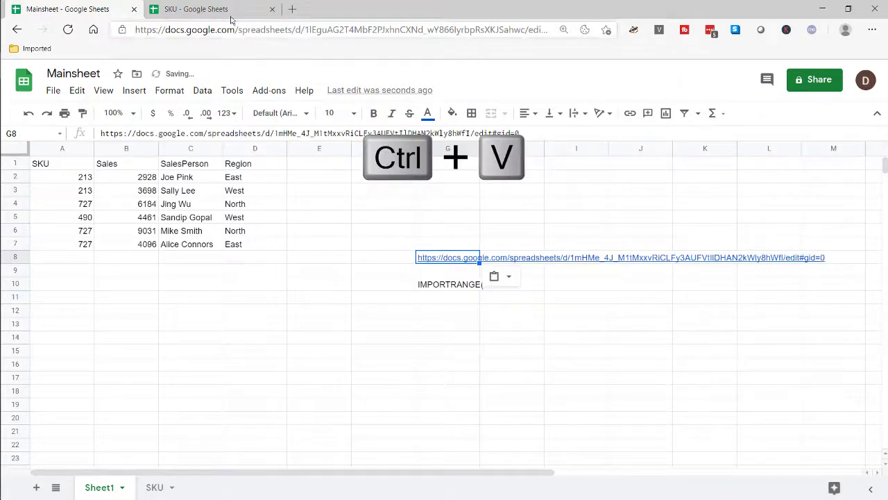
pyautogui.click(201, 9)
# - Select the SKU table A1:B4, then start =VLOOKUP(B16, in Sheet3 cell C16
pyautogui.click(164, 219)
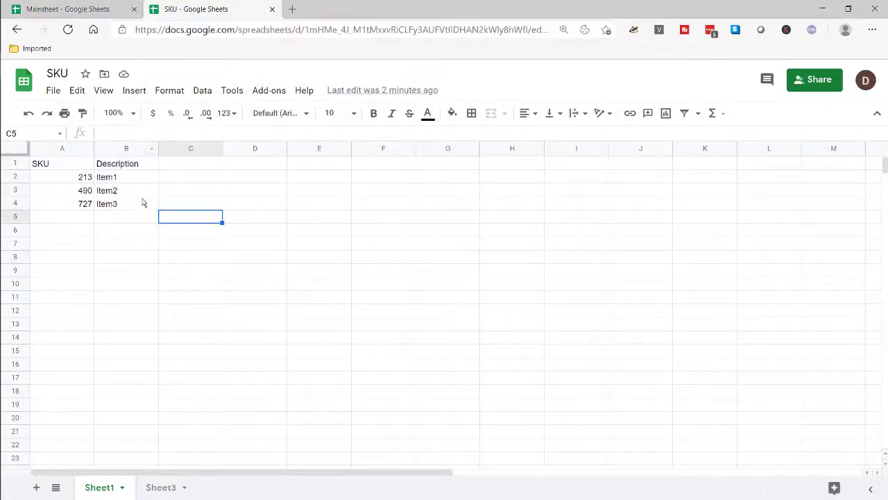
pyautogui.click(141, 203)
pyautogui.moveTo(140, 202); pyautogui.dragTo(73, 167)
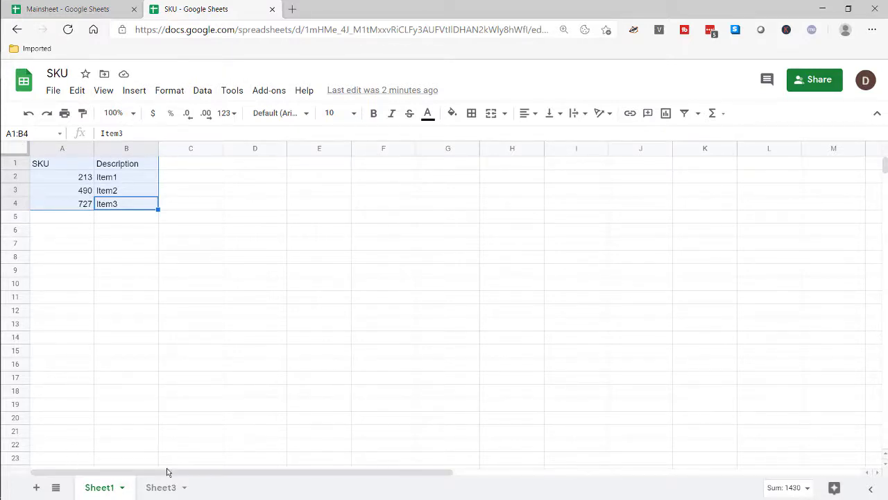
pyautogui.click(159, 489)
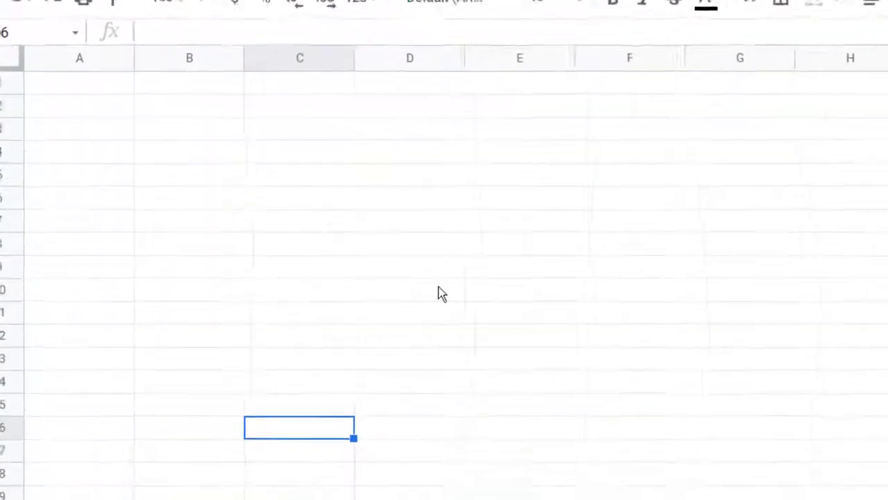
pyautogui.write('=v')
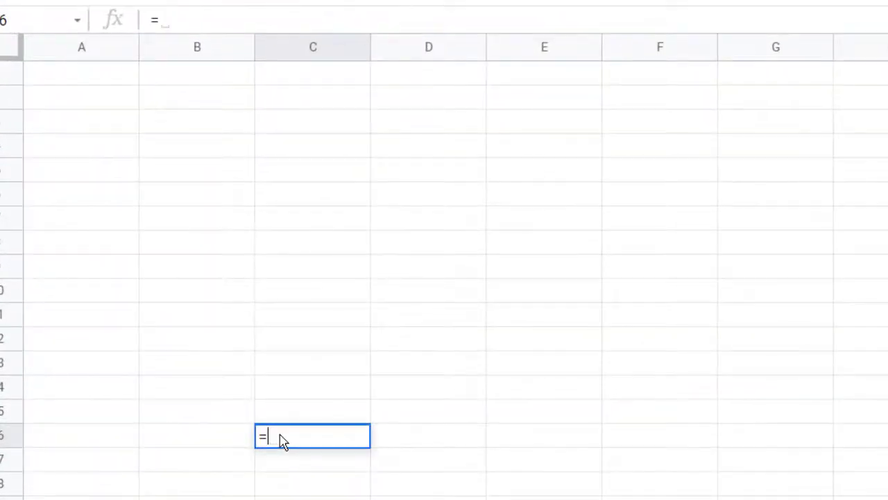
pyautogui.press('Tab')
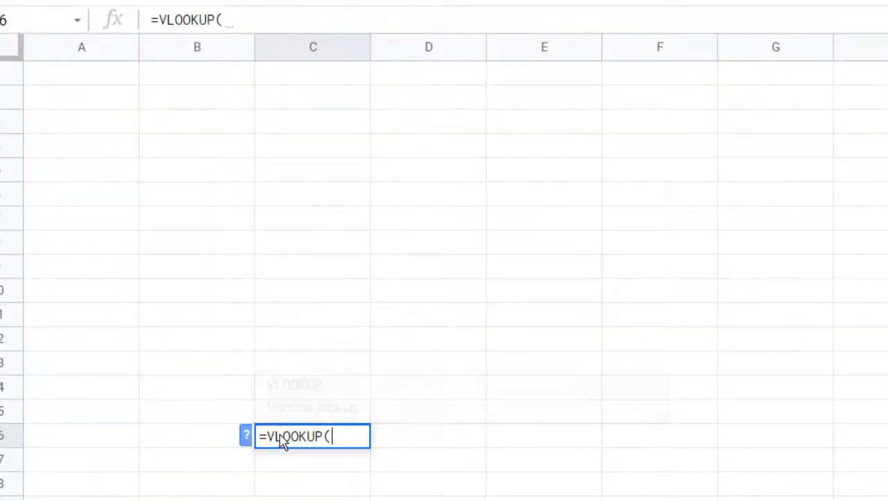
pyautogui.click(201, 446)
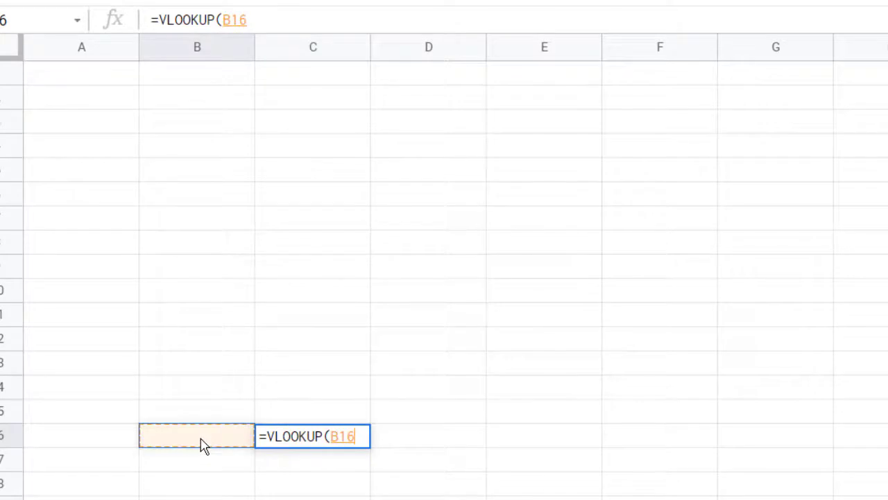
pyautogui.write(',')
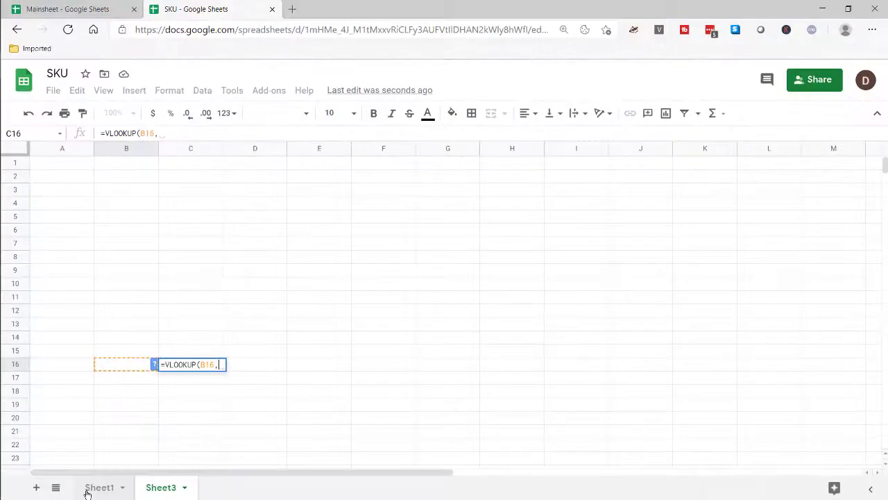
# - Add Sheet1!A1:B4 as the lookup range and copy that reference text
pyautogui.click(99, 487)
pyautogui.moveTo(147, 208); pyautogui.dragTo(63, 164)
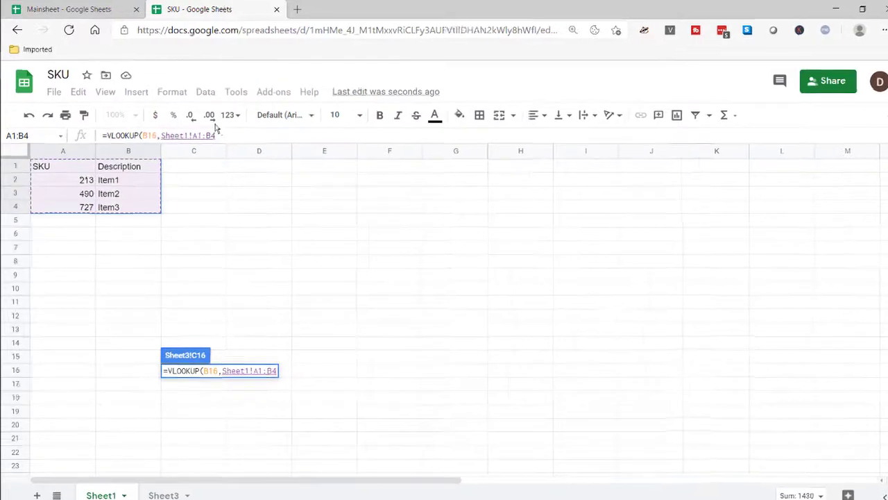
pyautogui.moveTo(211, 135); pyautogui.dragTo(174, 138)
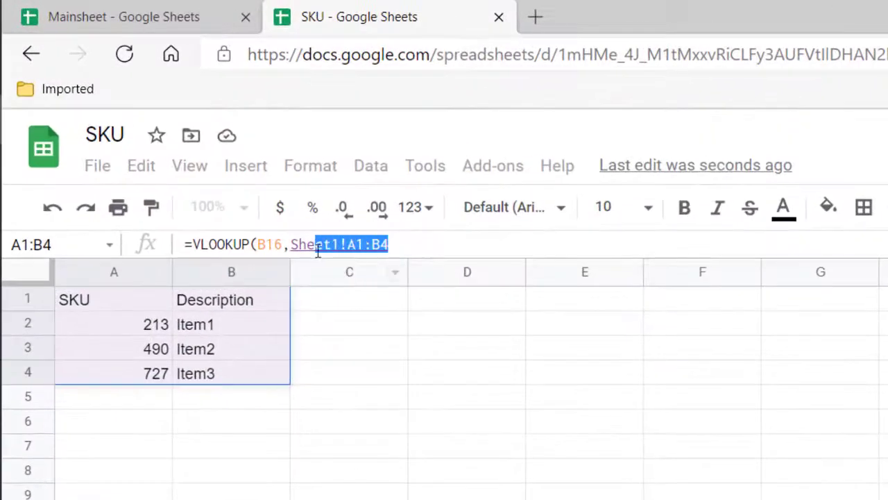
pyautogui.moveTo(318, 248); pyautogui.dragTo(294, 256)
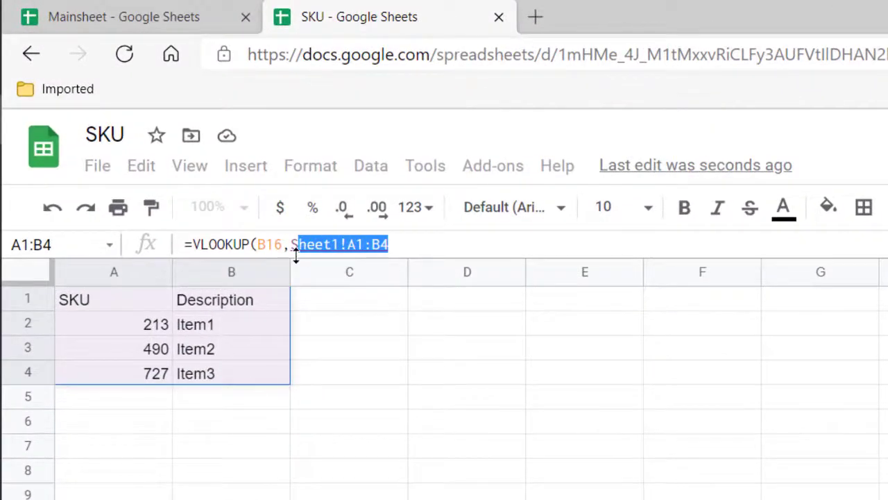
pyautogui.hotkey('ctrl', 'c')
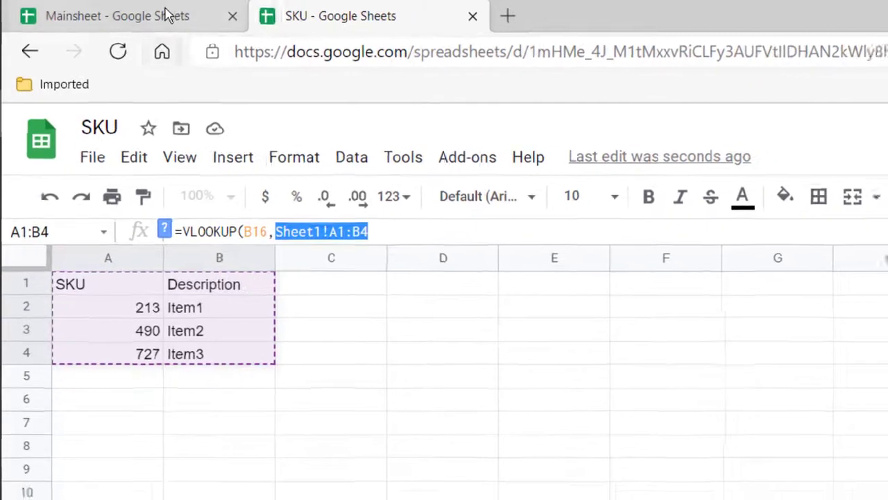
# - Paste Sheet1!A1:B4 into Mainsheet G7 and copy the SKU workbook link
pyautogui.click(167, 14)
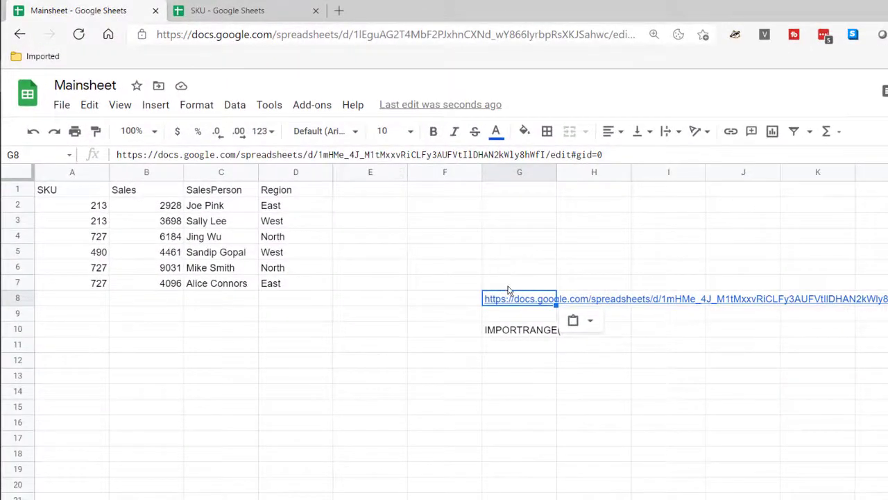
pyautogui.click(508, 287)
pyautogui.hotkey('ctrl', 'v')
pyautogui.click(515, 377)
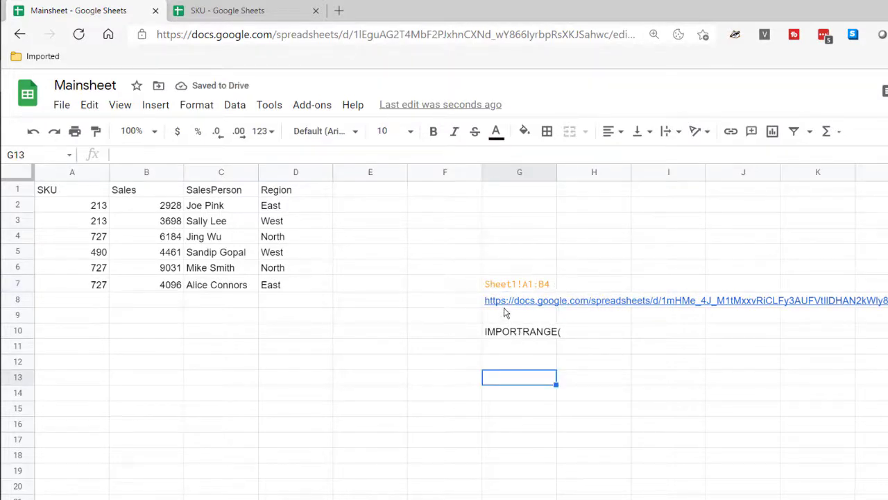
pyautogui.moveTo(499, 303)
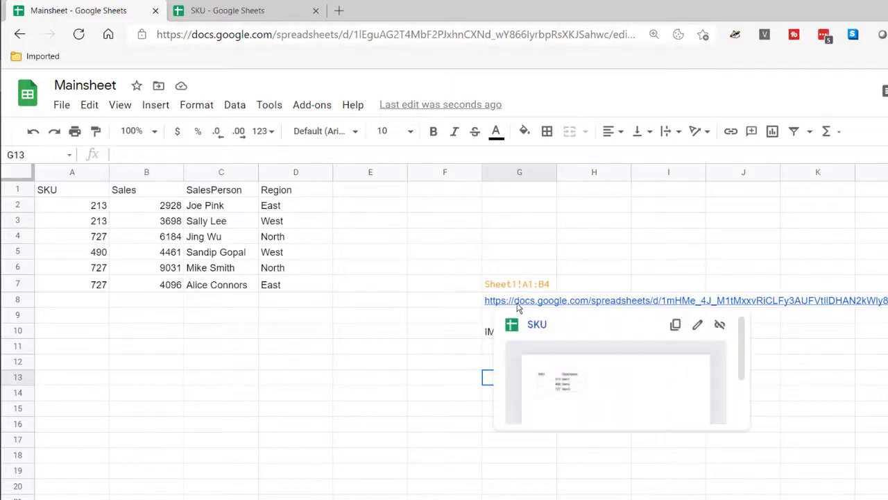
pyautogui.click(674, 326)
# - Insert the SKU workbook URL in quotes into G10's IMPORTRANGE formula
pyautogui.click(536, 331)
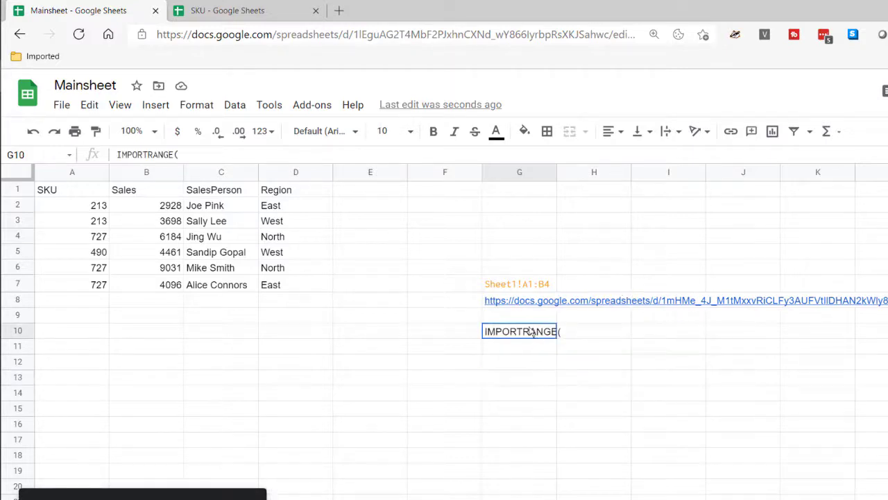
pyautogui.click(212, 153)
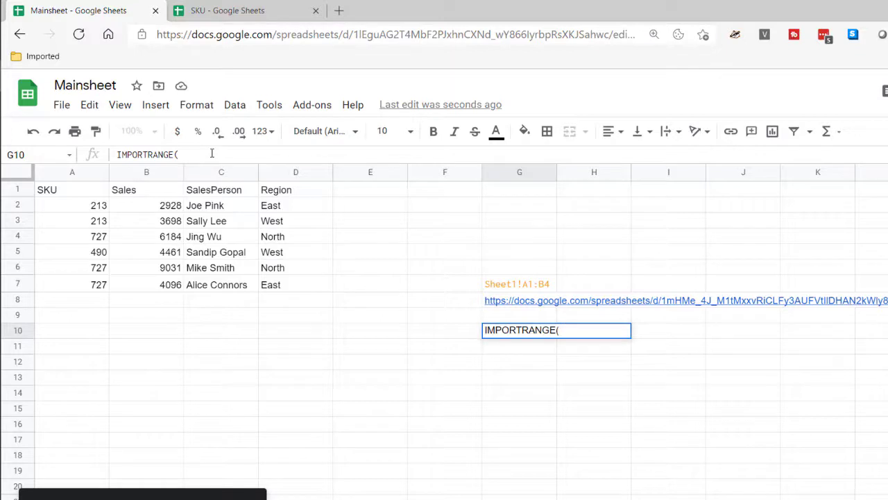
pyautogui.write('"')
pyautogui.hotkey('ctrl', 'v')
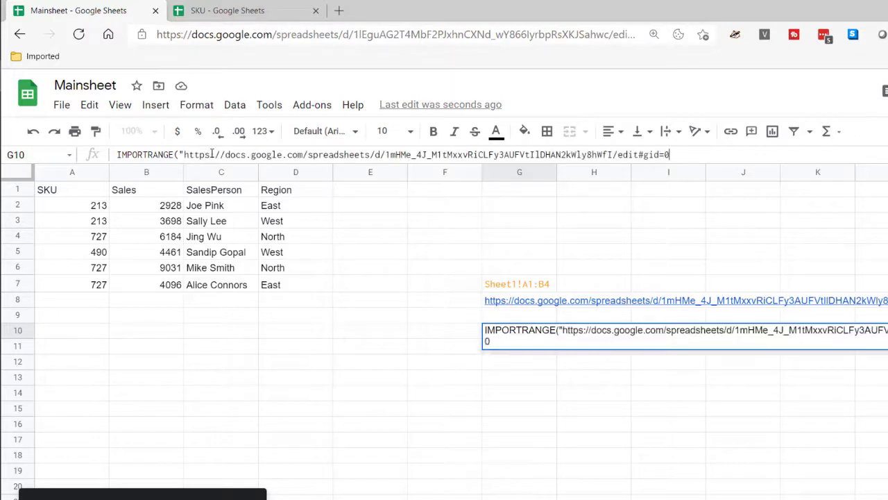
pyautogui.write('",')
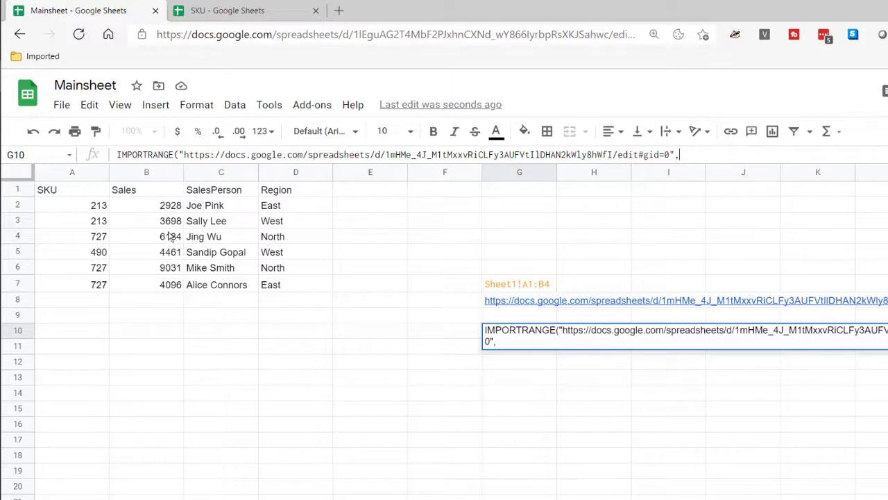
# - Copy Sheet1!A1:B4 from G7 and paste it as G10's range argument
pyautogui.click(515, 287)
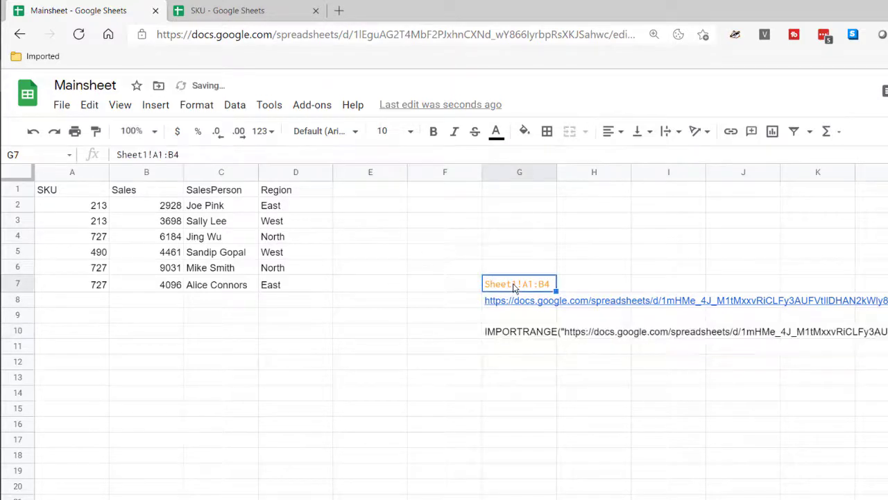
pyautogui.click(208, 158)
pyautogui.hotkey('ctrl', 'a')
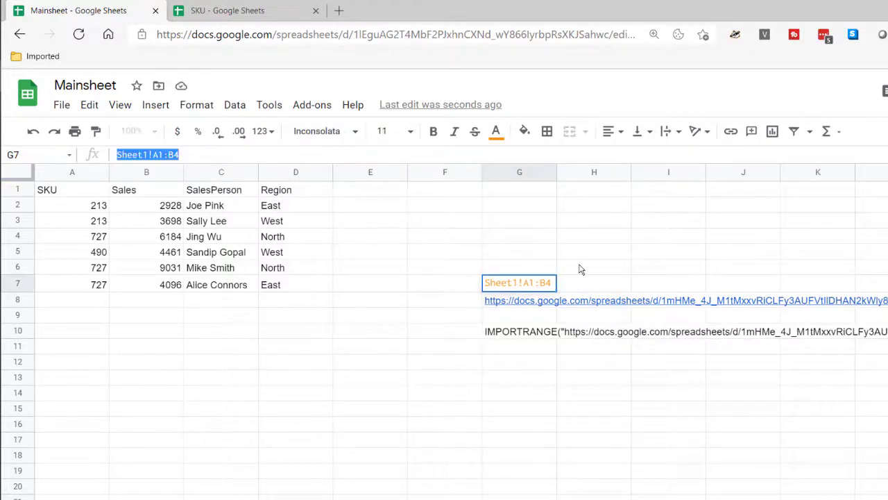
pyautogui.click(514, 334)
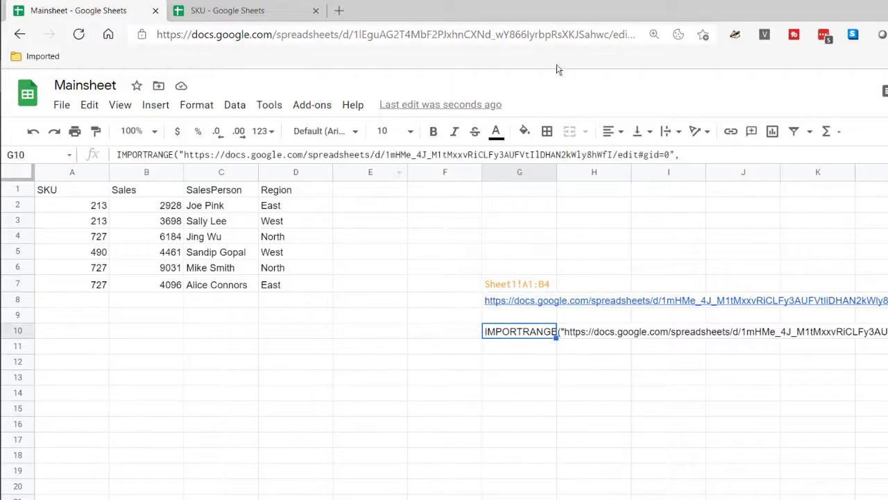
pyautogui.click(692, 153)
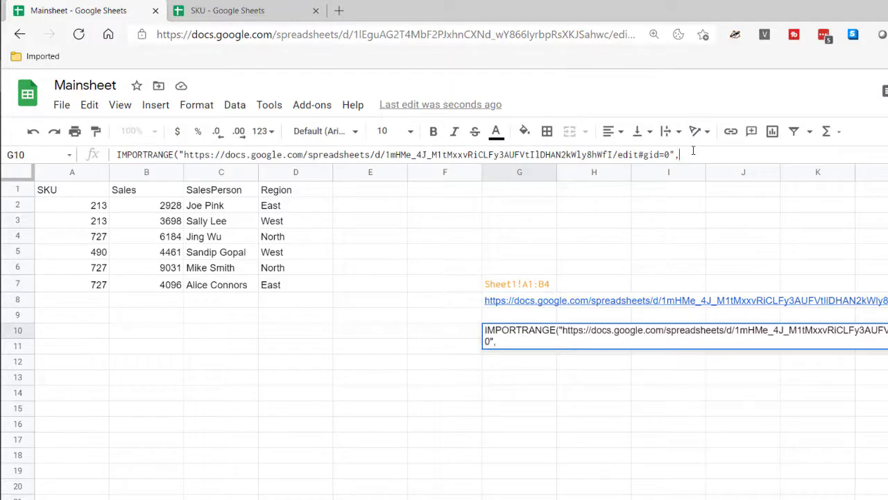
pyautogui.hotkey('ctrl', 'v')
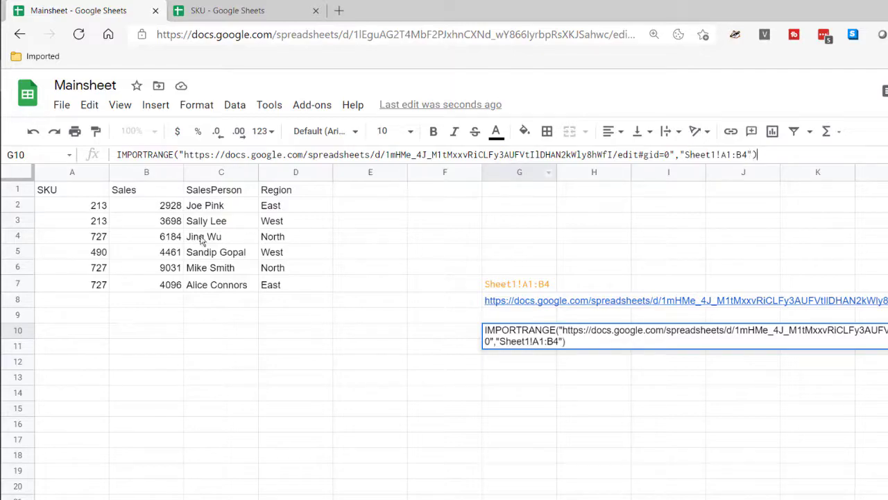
pyautogui.click(120, 158)
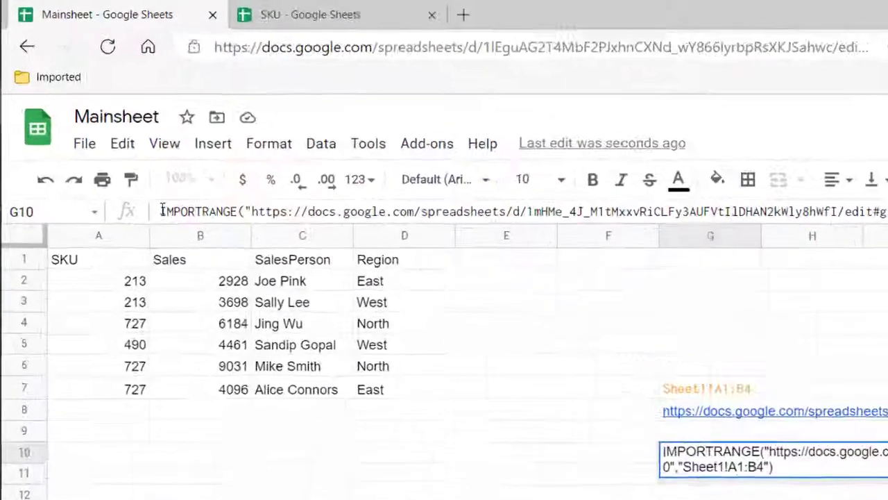
# - Commit G10's =IMPORTRANGE formula and inspect the imported SKU table in G10:H13 without editing it
pyautogui.write('=')
pyautogui.press('Return')
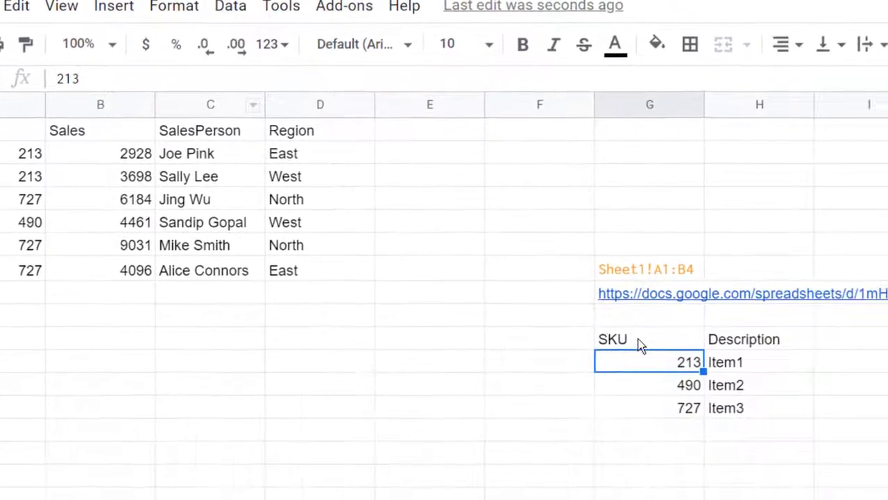
pyautogui.moveTo(640, 345); pyautogui.dragTo(738, 406)
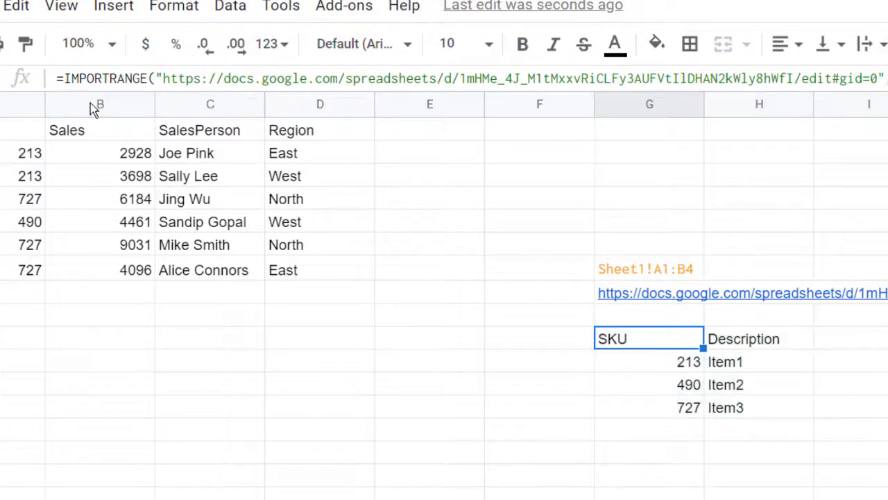
pyautogui.click(65, 78)
pyautogui.moveTo(64, 78); pyautogui.dragTo(885, 3)
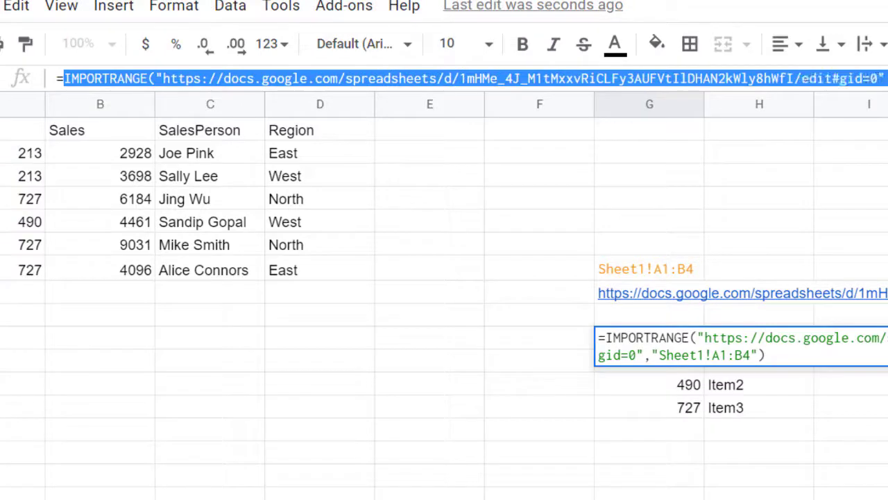
pyautogui.click(412, 157)
pyautogui.press('Escape')
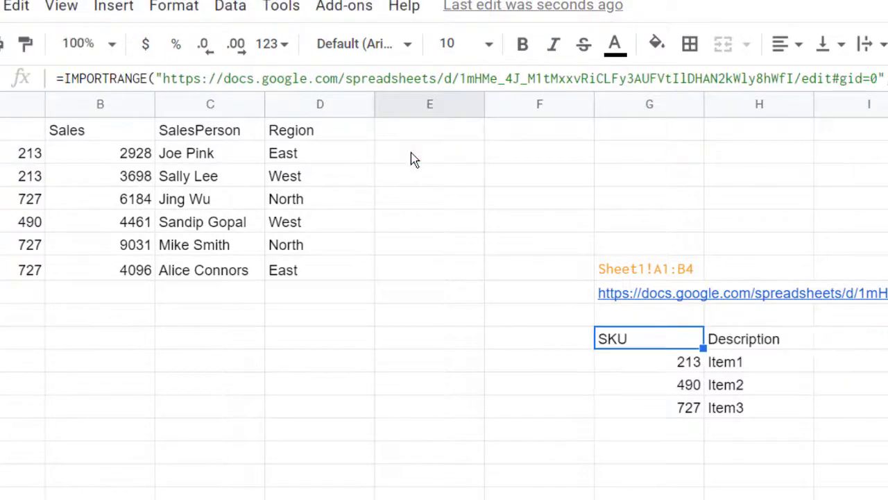
pyautogui.click(412, 153)
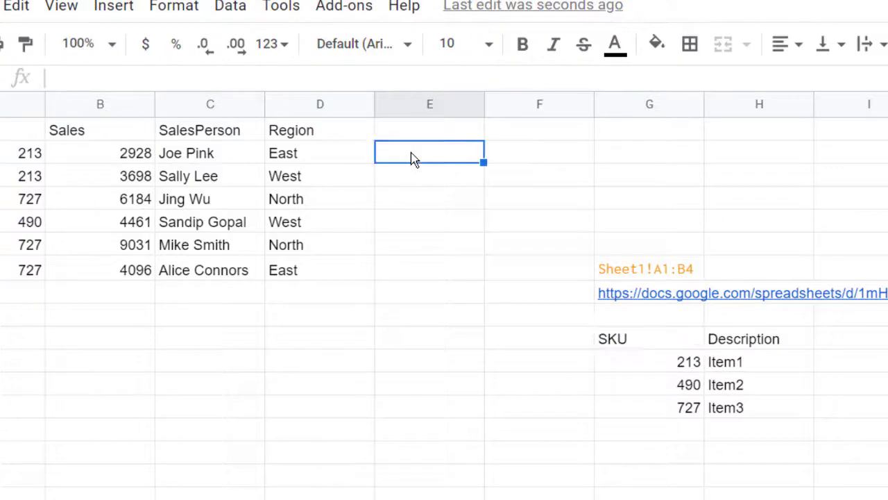
# - Enter =VLOOKUP(A2,IMPORTRANGE(SKU URL,"Sheet1!A1:B4"),2,0) in E2, returning Item1
pyautogui.write('=vl')
pyautogui.press('Tab')
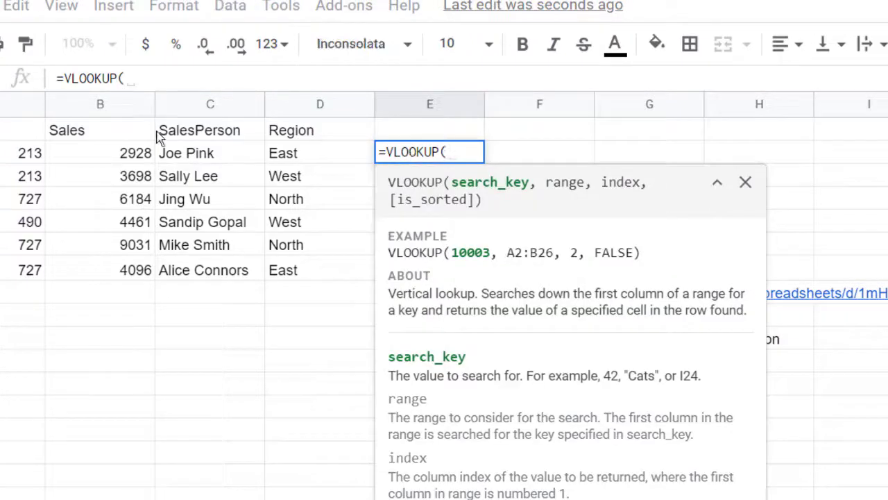
pyautogui.click(4, 150)
pyautogui.write(',')
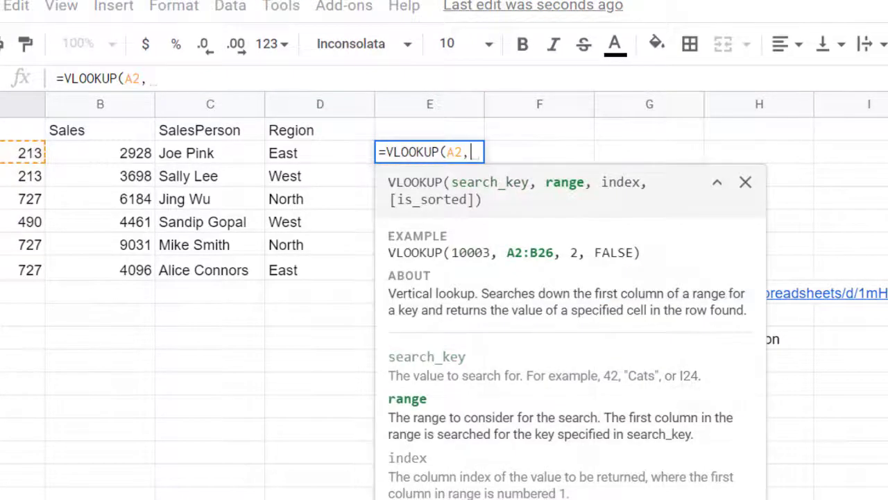
pyautogui.click(284, 70)
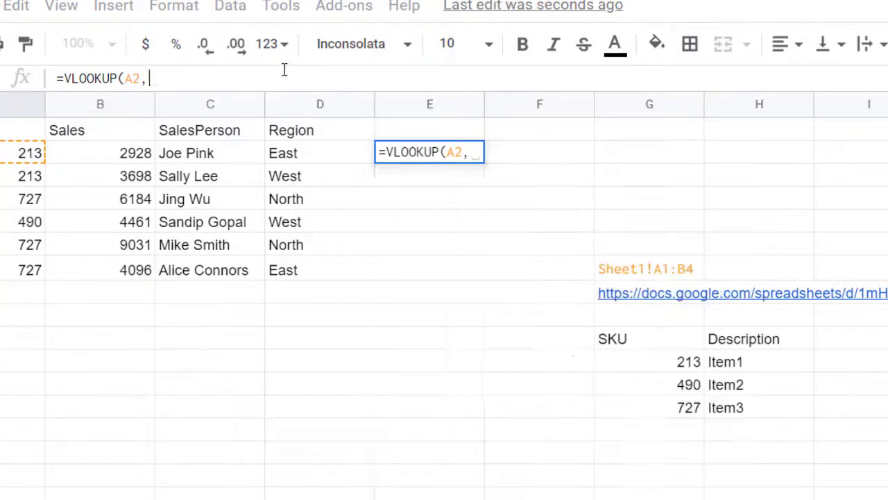
pyautogui.hotkey('ctrl', 'v')
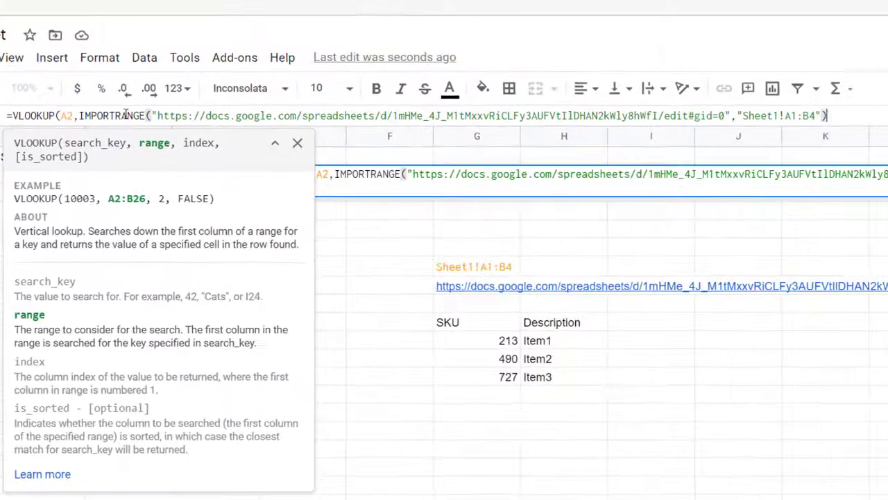
pyautogui.write(',')
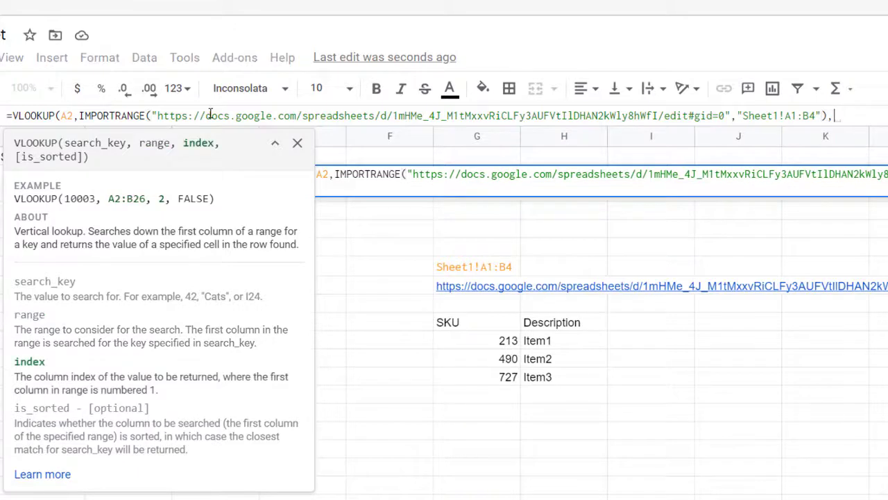
pyautogui.write('2,0')
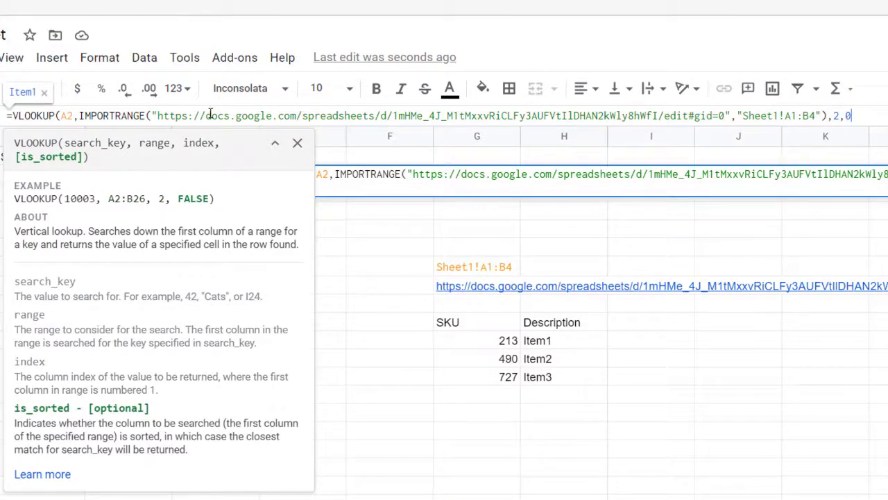
pyautogui.write(')')
pyautogui.press('Return')
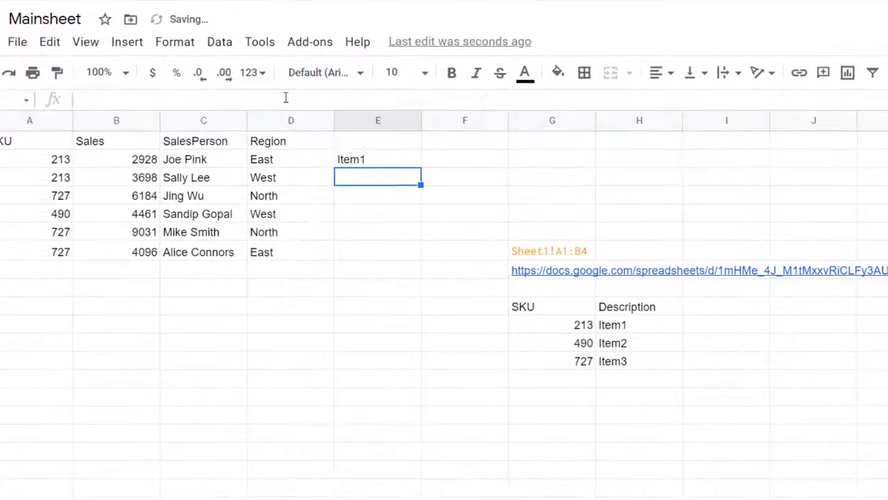
# - Fill E2's lookup down to E7 and change A7's SKU to 213 so E7 shows Item1
pyautogui.click(403, 158)
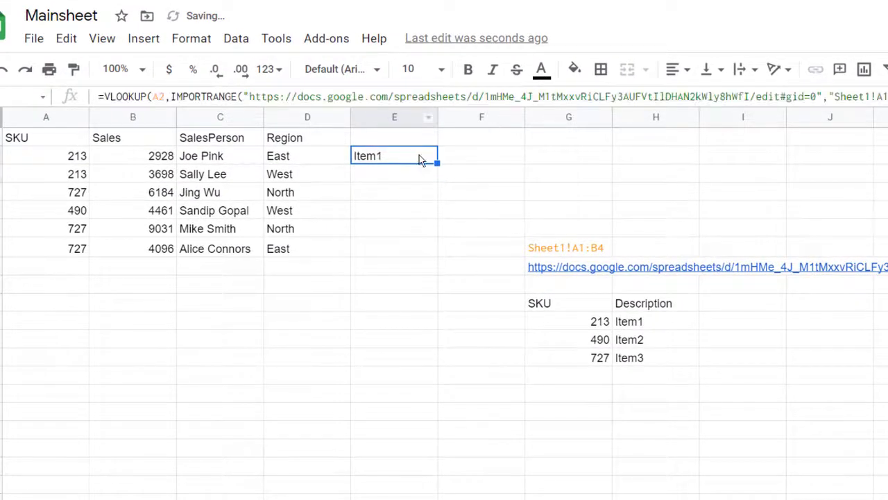
pyautogui.doubleClick(438, 163)
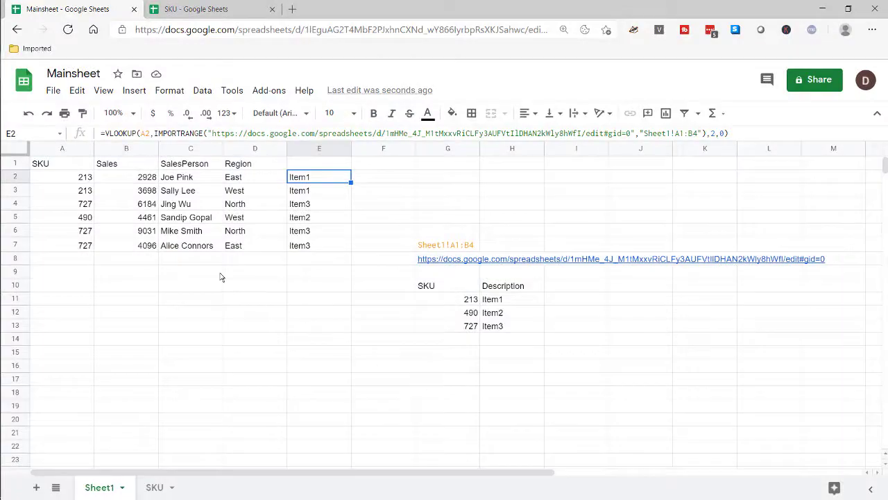
pyautogui.click(80, 247)
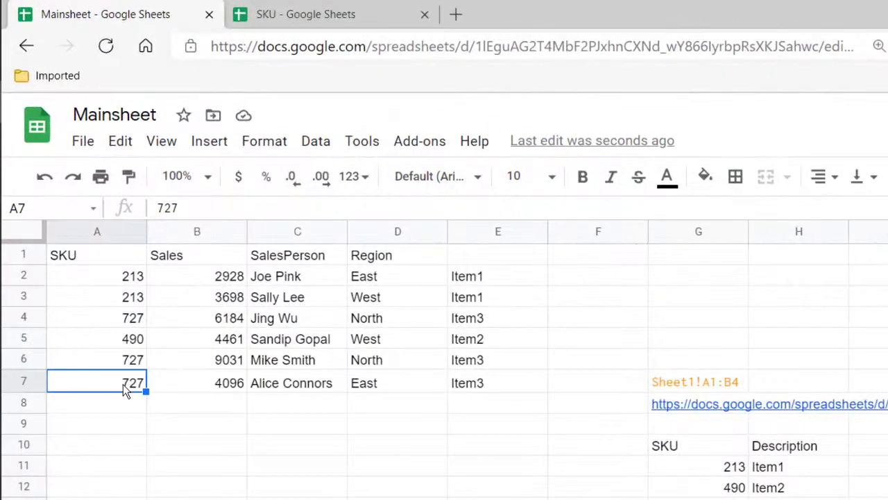
pyautogui.write('213')
pyautogui.press('Return')
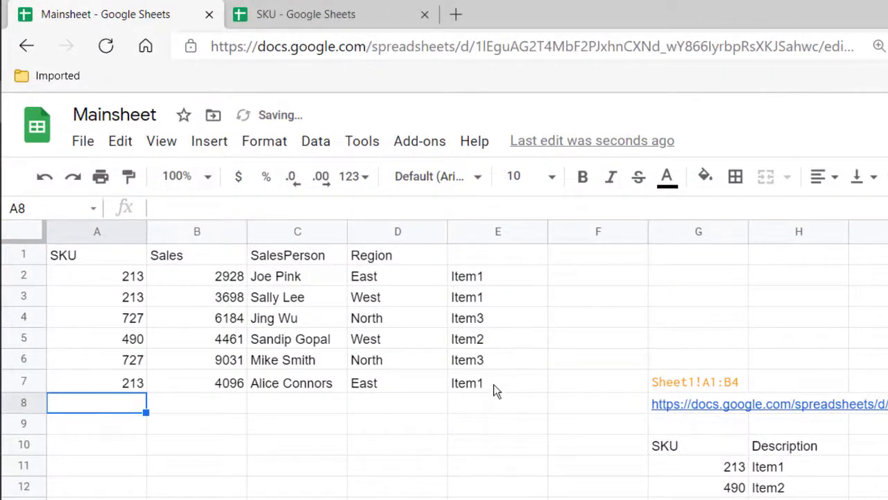
pyautogui.click(486, 278)
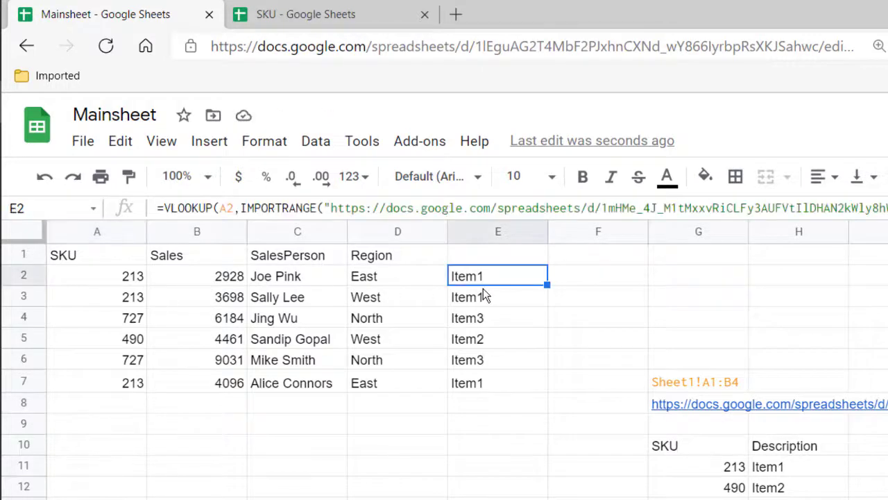